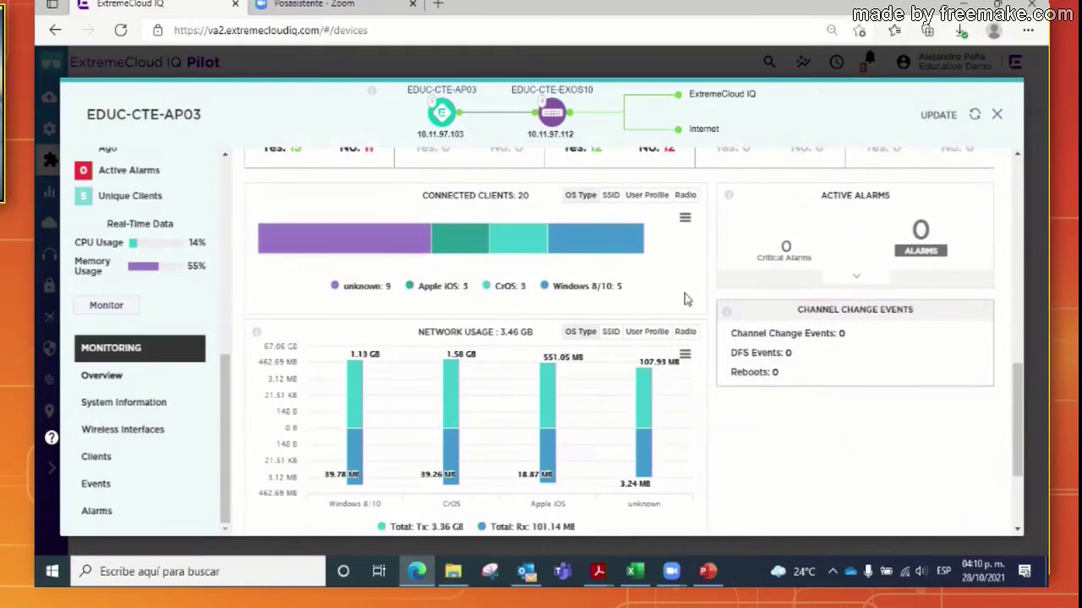
# - Review the connected clients, network usage, top users and top applications of access point EDUC-CTE-AP03, and close its details
pyautogui.scroll(1, 653, 276)
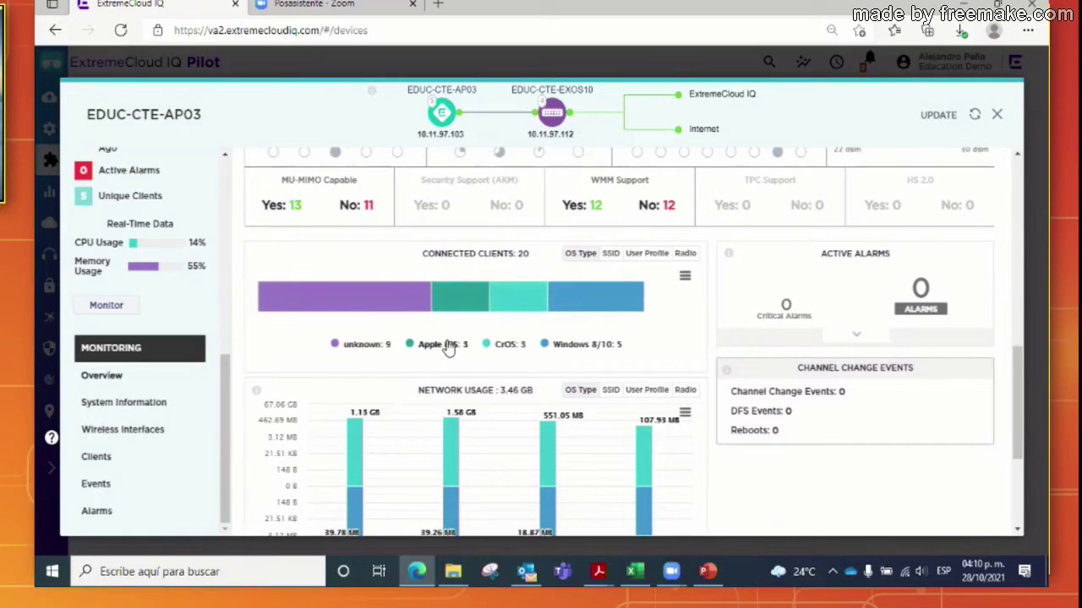
pyautogui.scroll(-1, 639, 345)
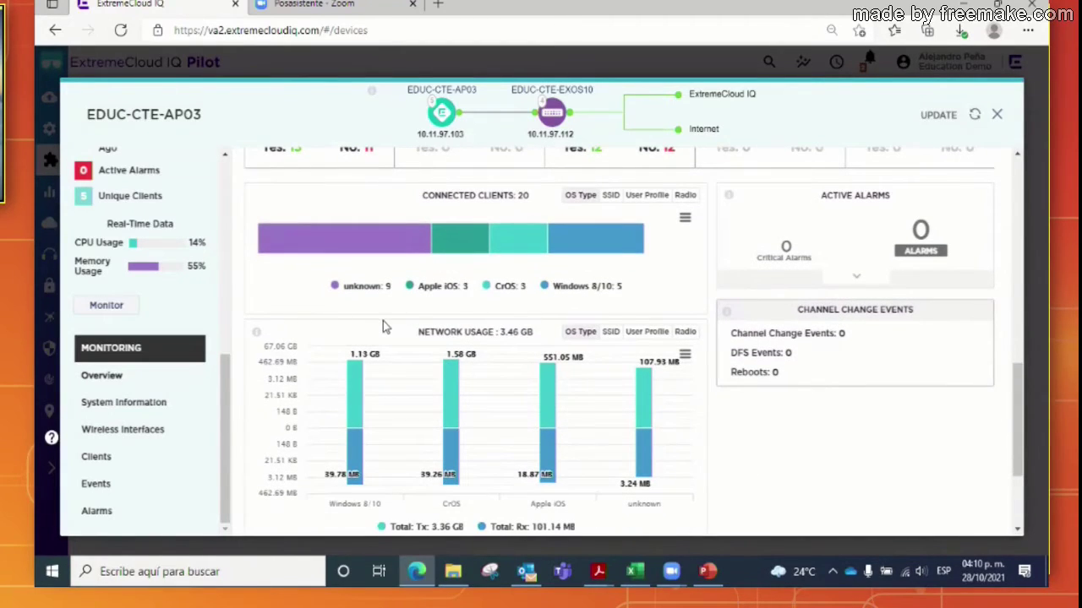
pyautogui.scroll(-2, 388, 325)
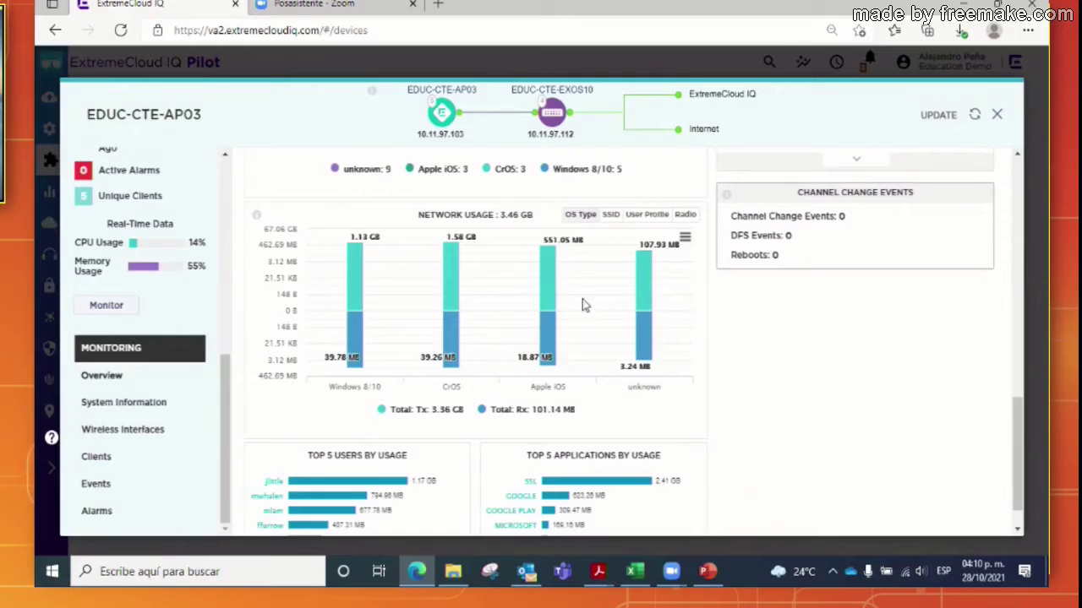
pyautogui.scroll(-1, 695, 285)
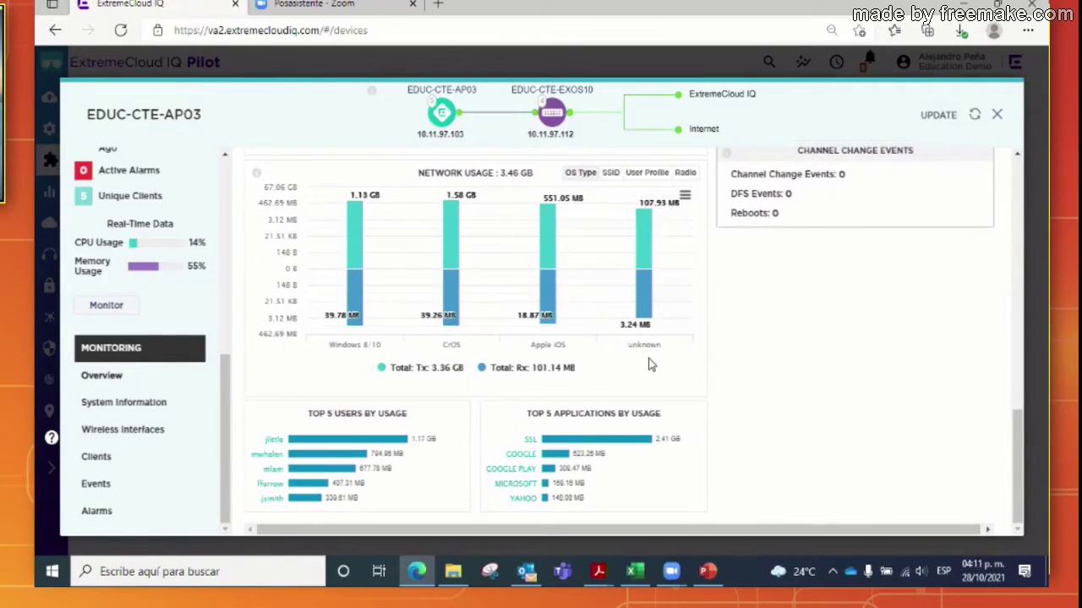
pyautogui.scroll(5, 625, 321)
pyautogui.scroll(1, 683, 311)
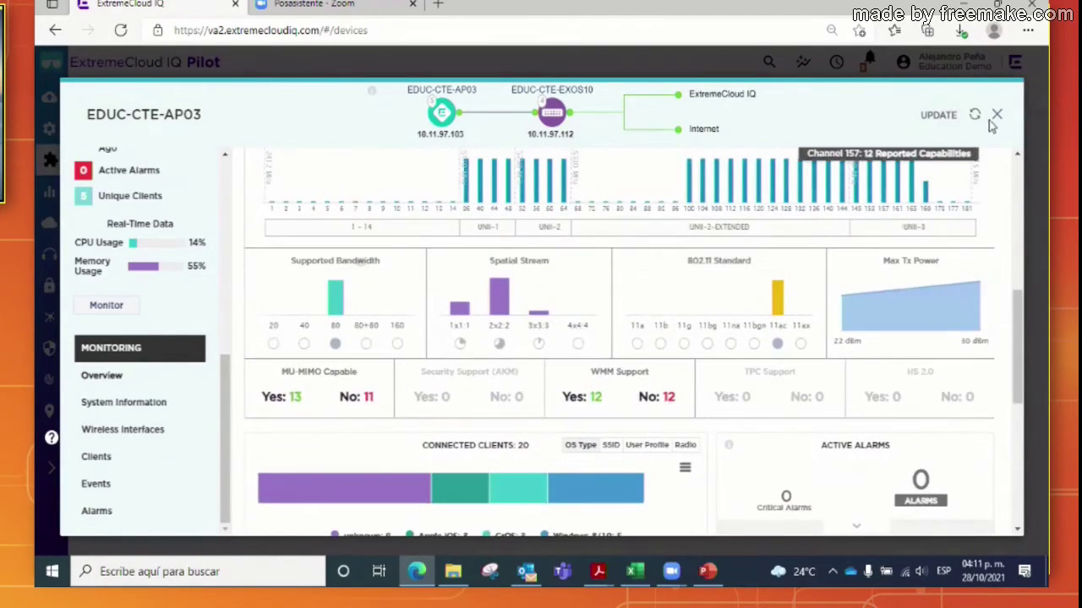
pyautogui.press('Escape')
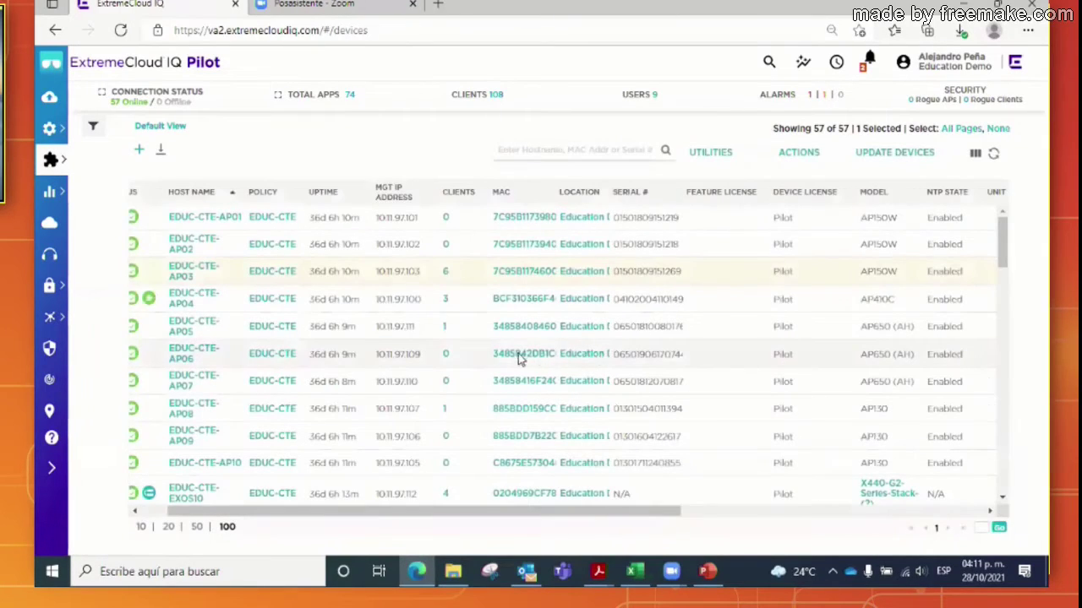
# - Look through the device list down to the third-party devices, checking host names, device licenses and models
pyautogui.scroll(-8, 439, 350)
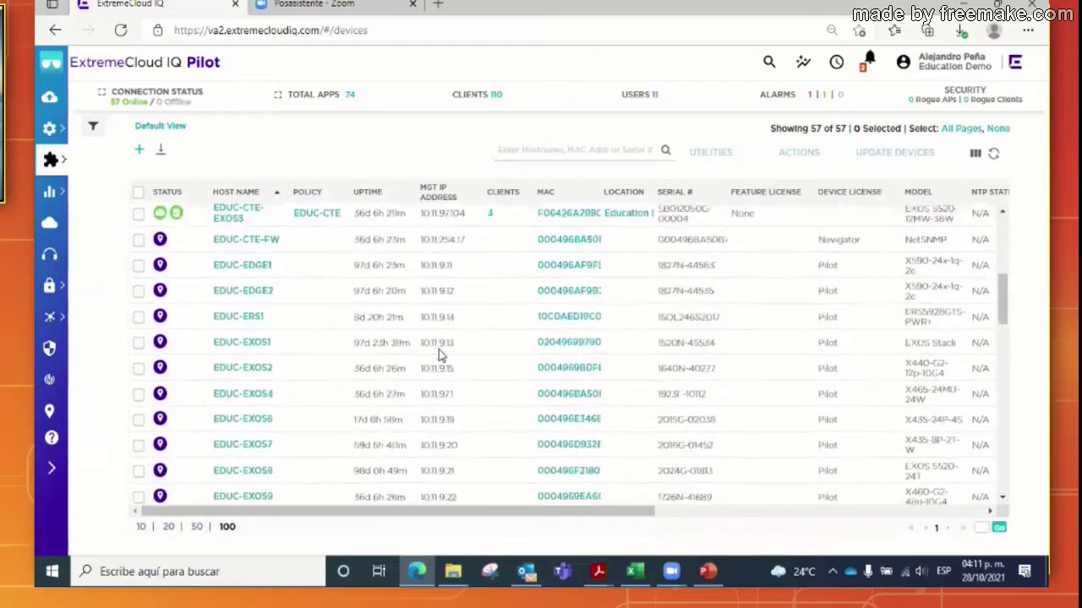
pyautogui.scroll(-4, 439, 350)
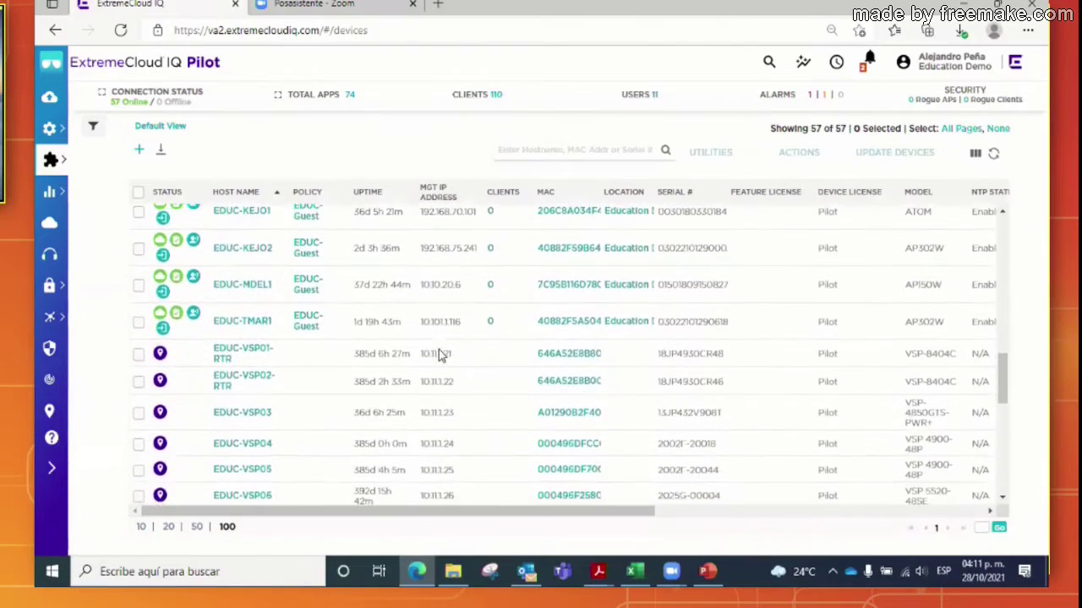
pyautogui.scroll(-2, 439, 357)
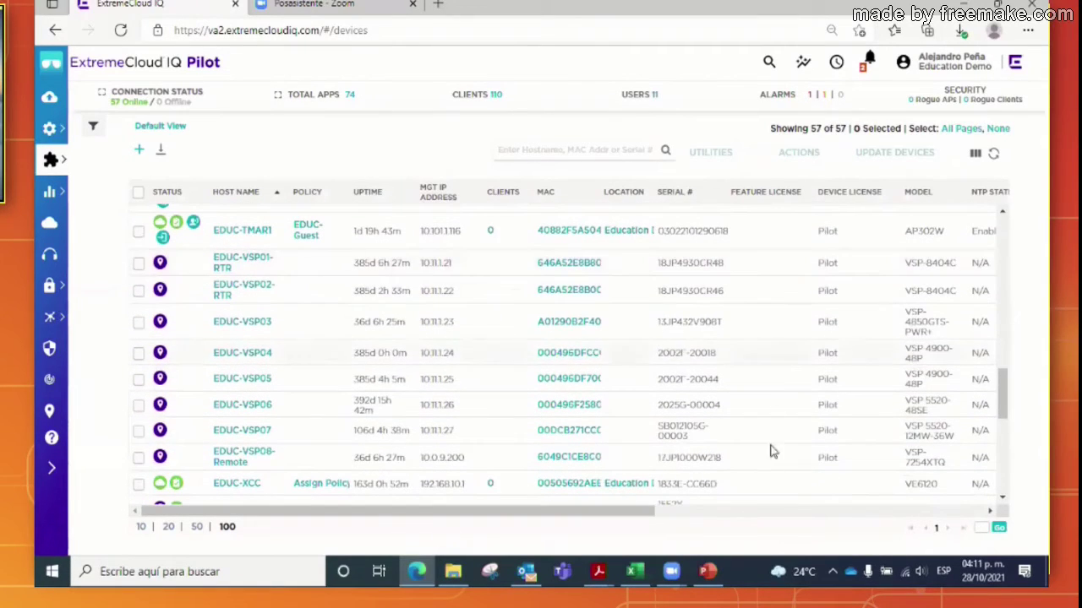
pyautogui.moveTo(644, 510); pyautogui.dragTo(691, 510)
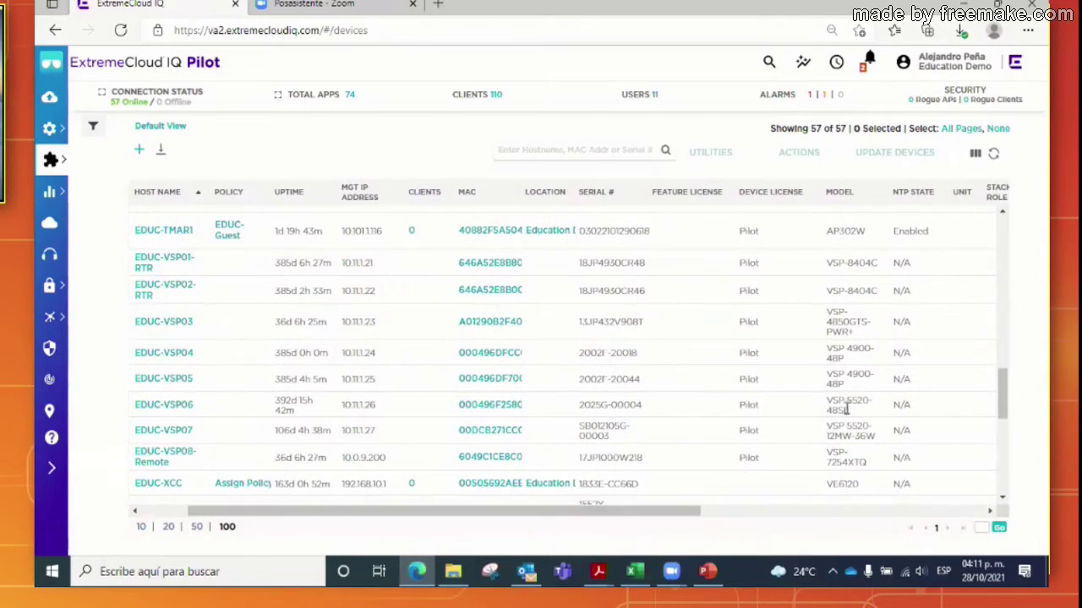
pyautogui.scroll(-1, 870, 275)
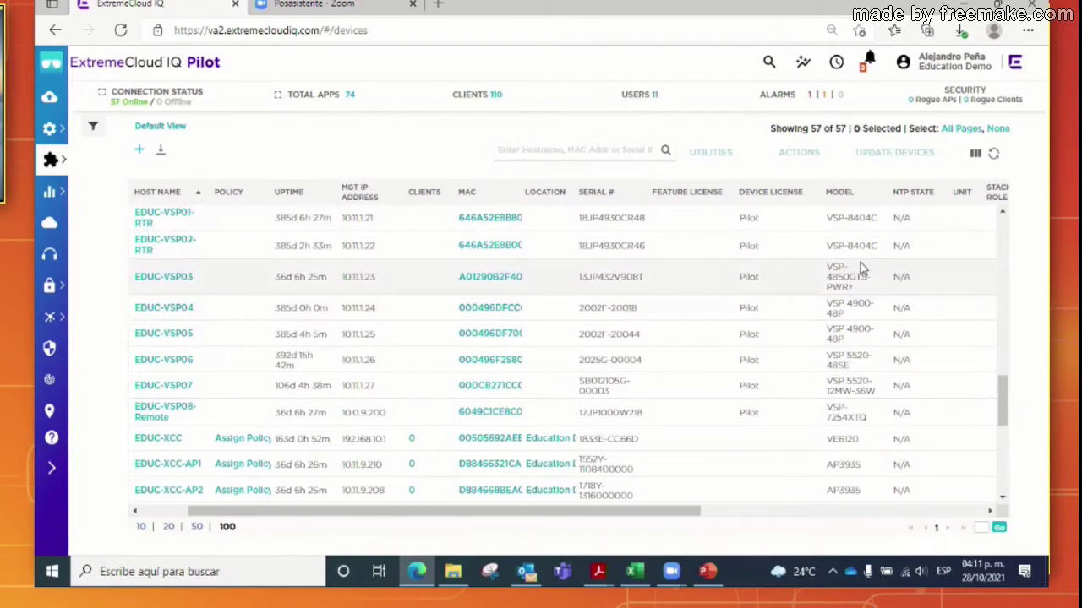
pyautogui.scroll(-3, 855, 338)
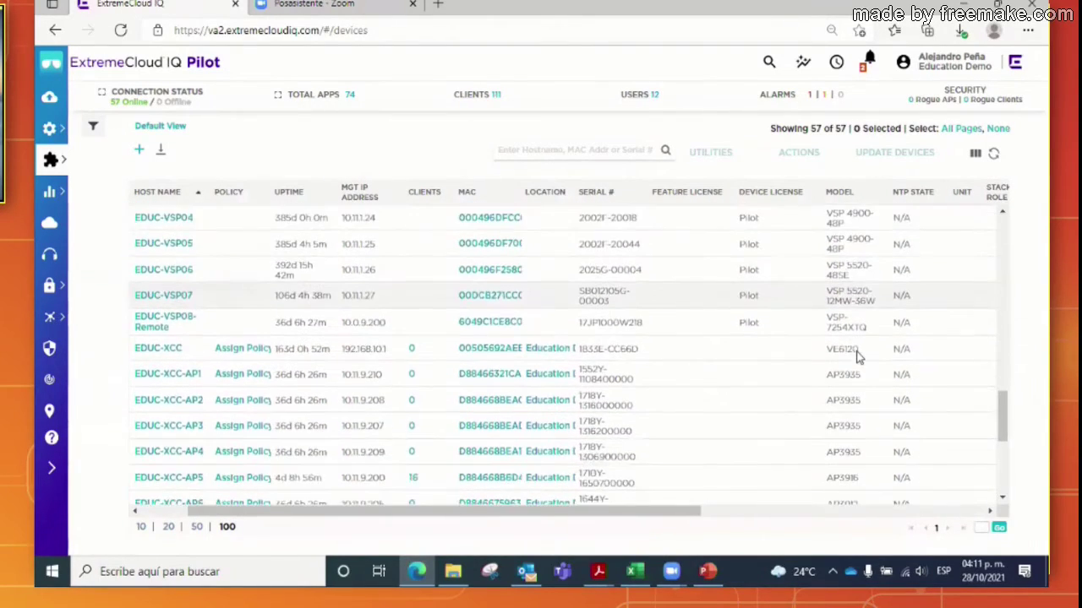
pyautogui.scroll(-9, 852, 406)
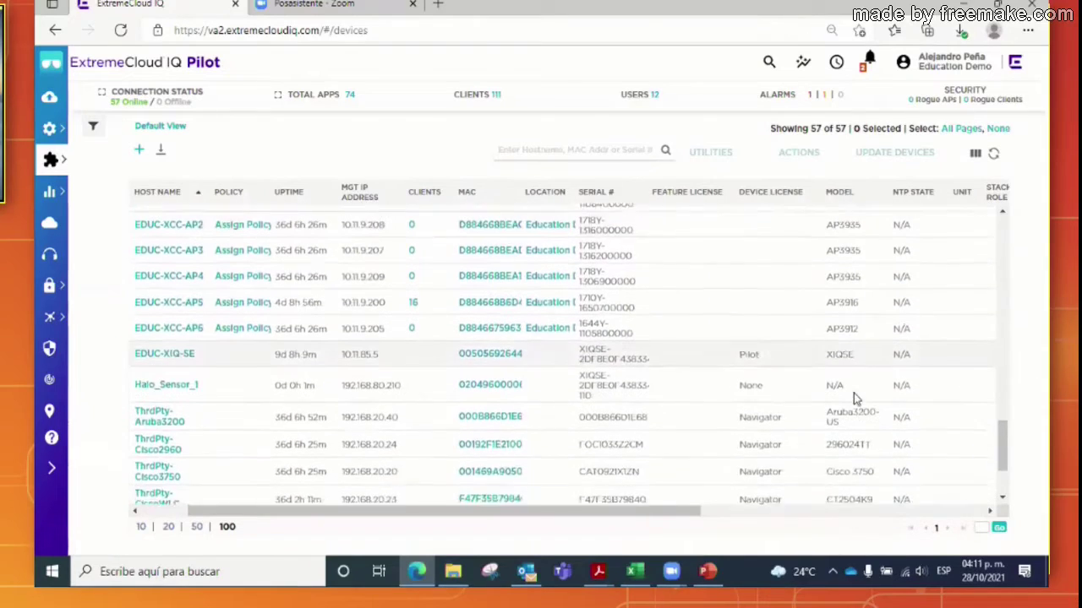
pyautogui.scroll(-2, 853, 372)
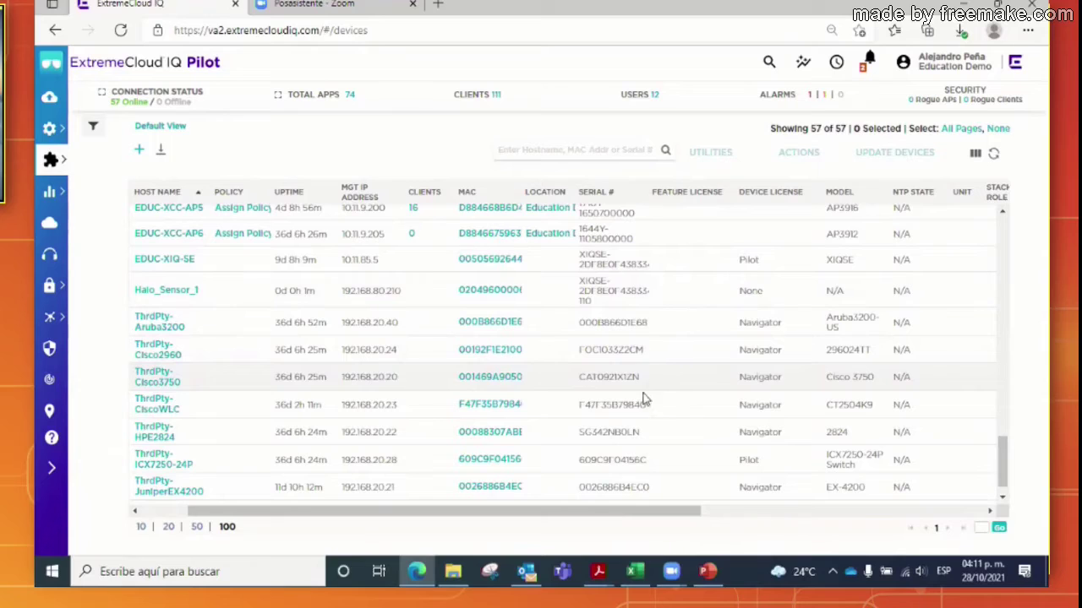
pyautogui.moveTo(621, 512); pyautogui.dragTo(550, 511)
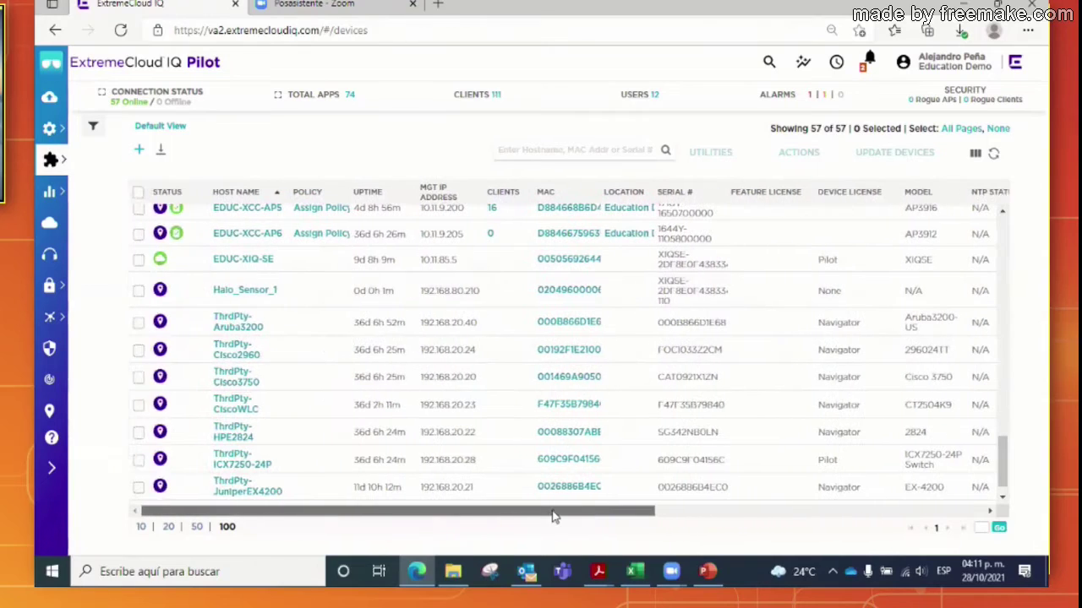
# - Open the details of ThrdPty-Cisco3750, examine its usage timeline, port layout, port status and alarms, and close them
pyautogui.click(224, 378)
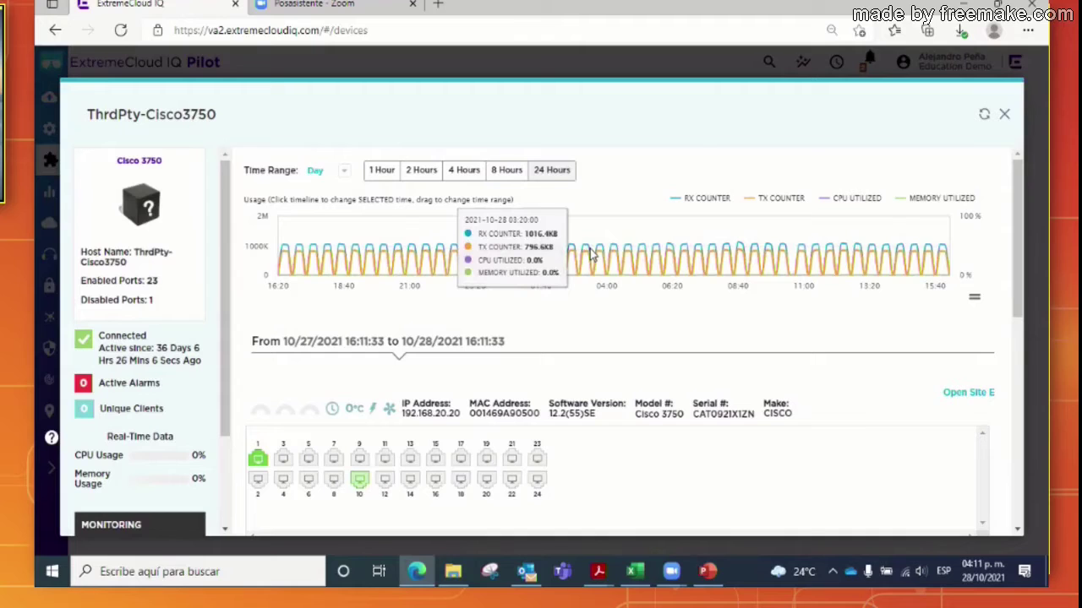
pyautogui.scroll(-1, 547, 316)
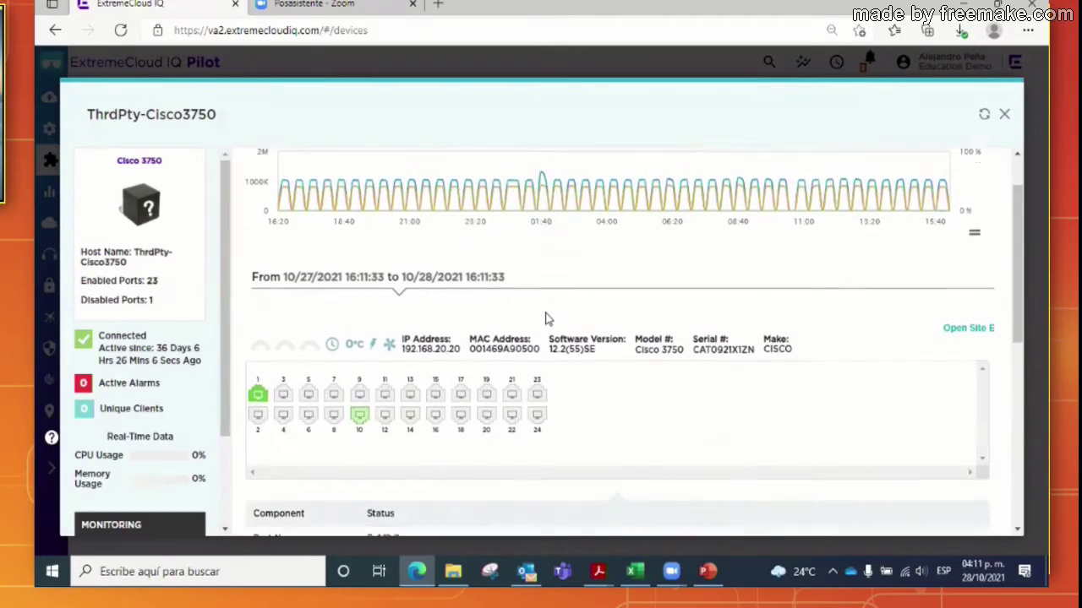
pyautogui.scroll(-1, 545, 319)
pyautogui.scroll(-1, 405, 348)
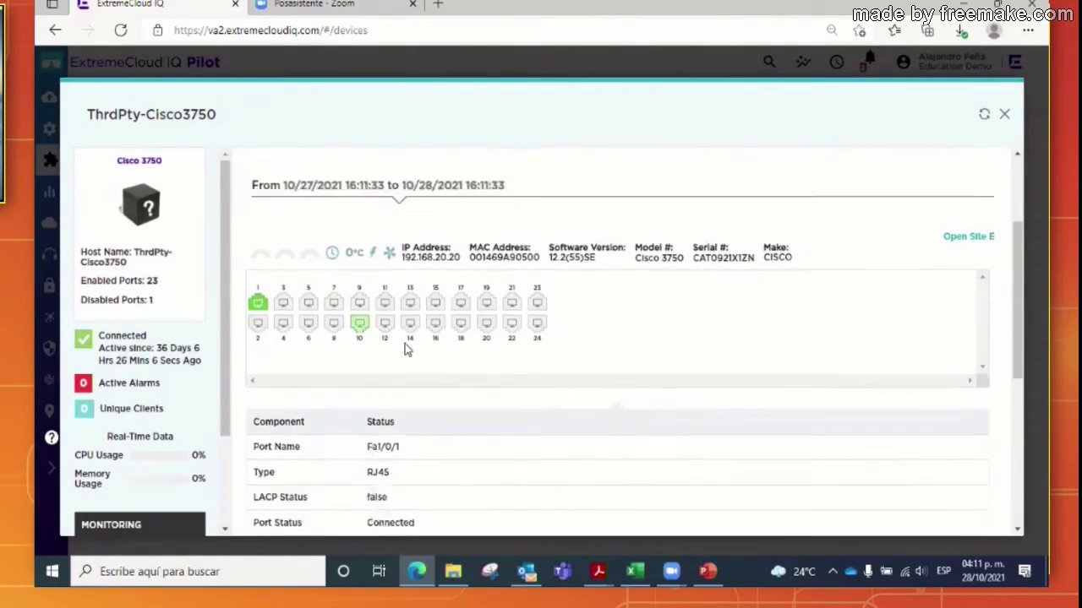
pyautogui.scroll(-1, 405, 348)
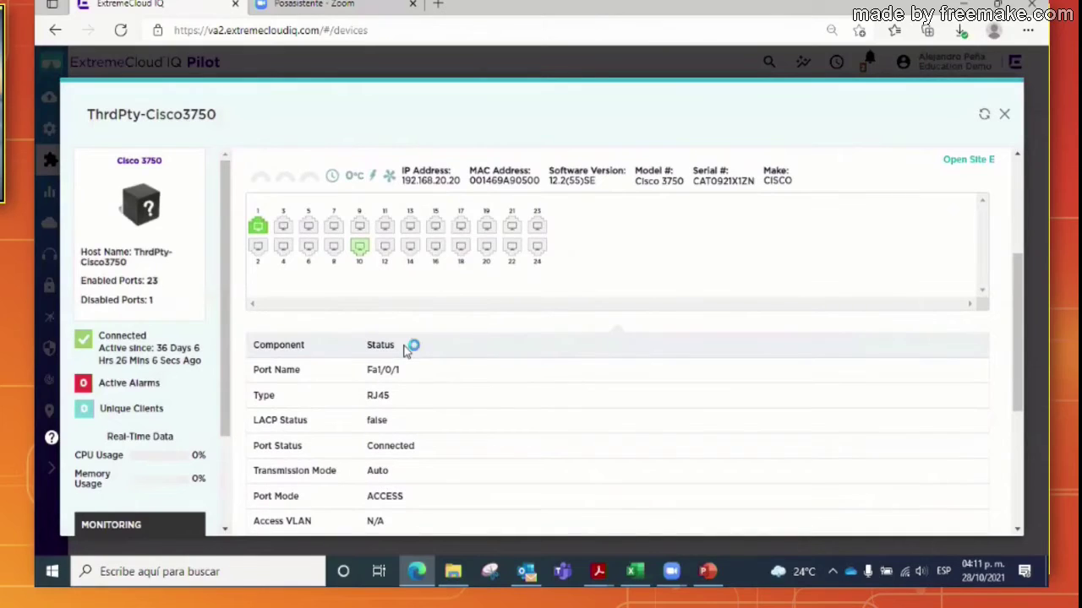
pyautogui.scroll(-1, 438, 344)
pyautogui.scroll(1, 438, 344)
pyautogui.scroll(-4, 409, 290)
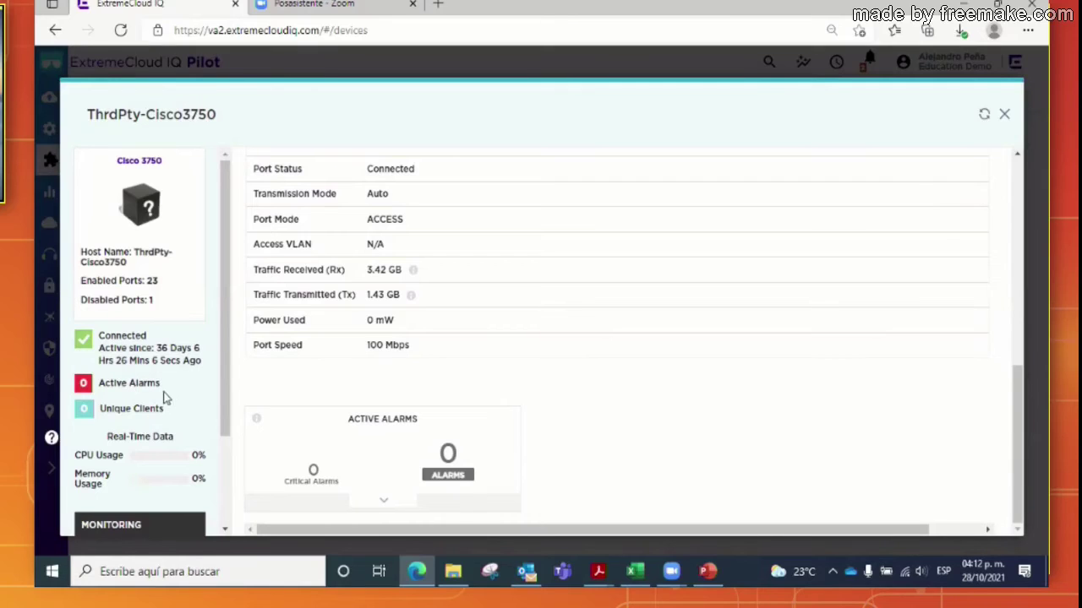
pyautogui.click(1006, 116)
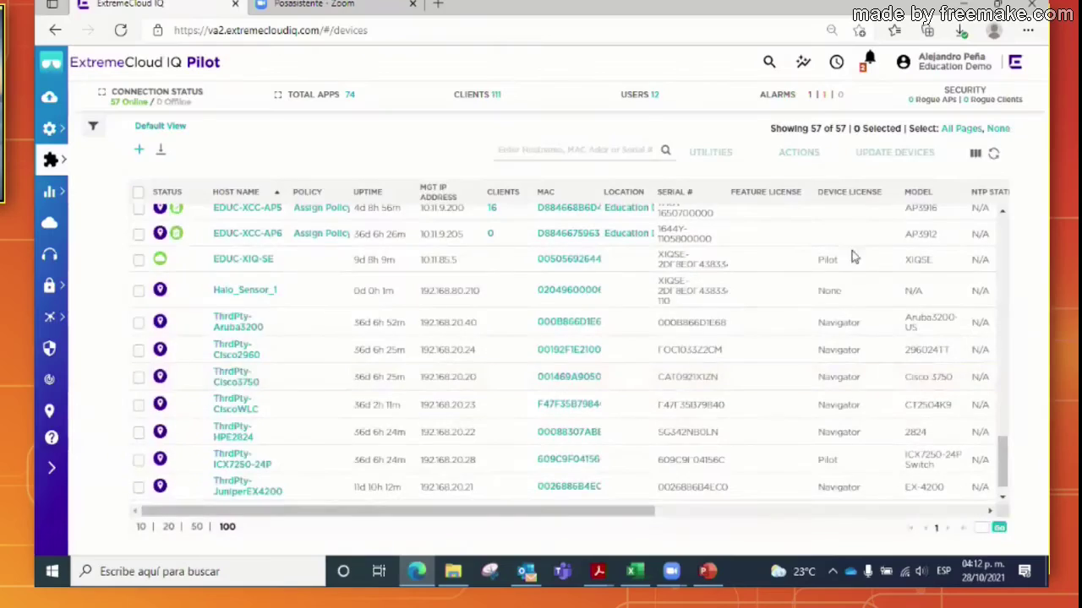
# - Open the EDUC-CTE network policy for editing from the network policies configuration and review its policy details
pyautogui.scroll(3, 999, 456)
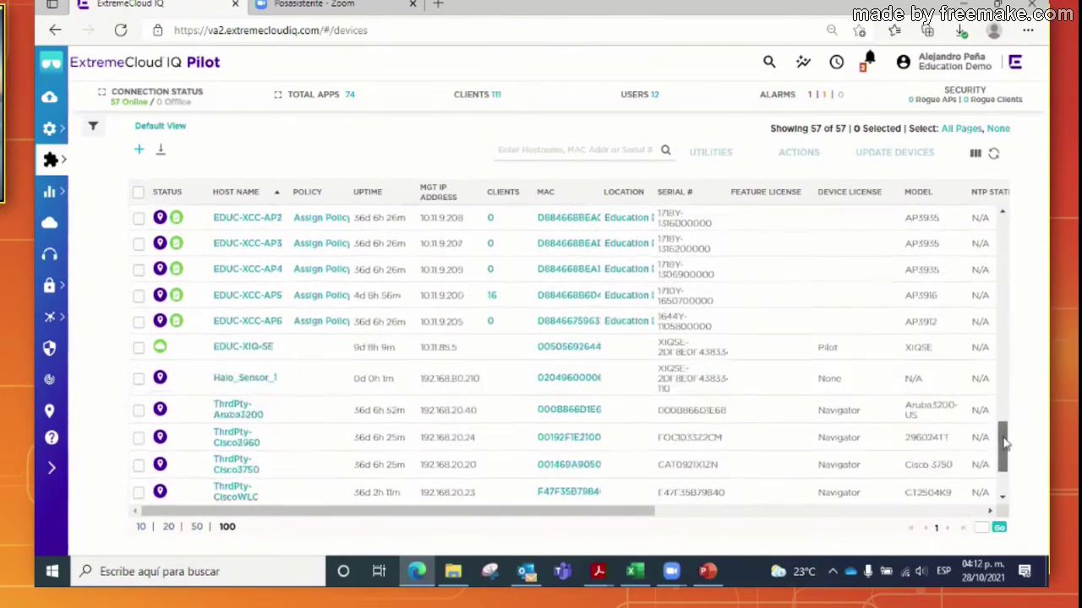
pyautogui.scroll(5, 499, 189)
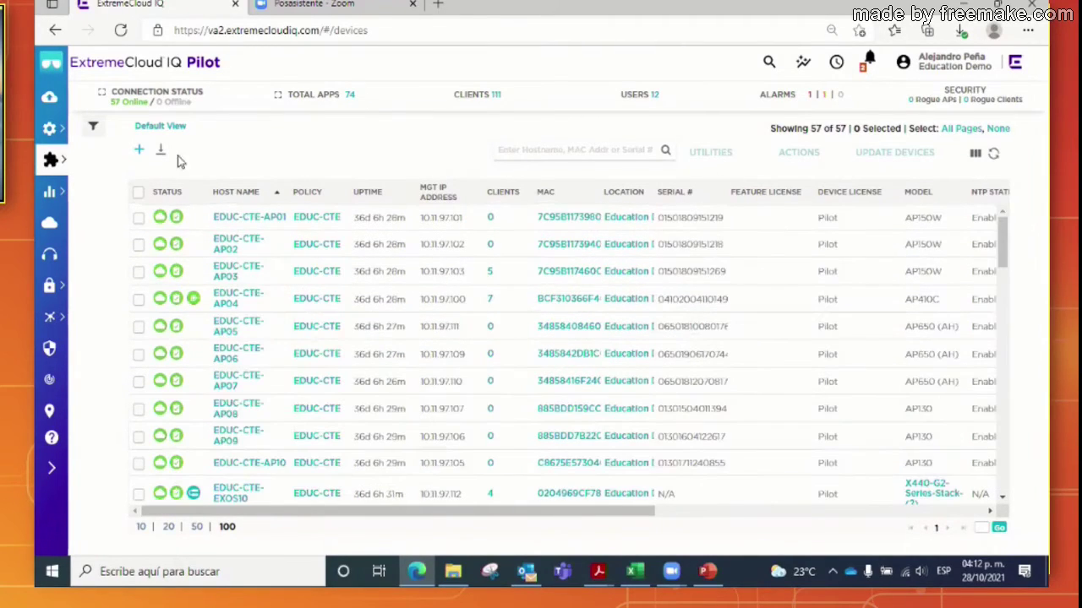
pyautogui.click(49, 128)
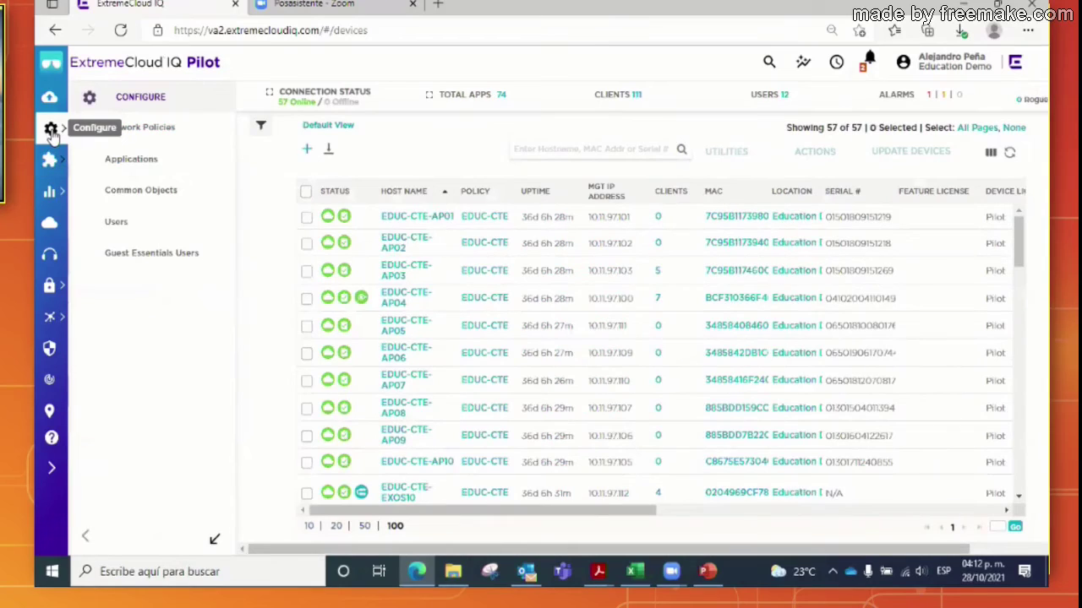
pyautogui.click(149, 129)
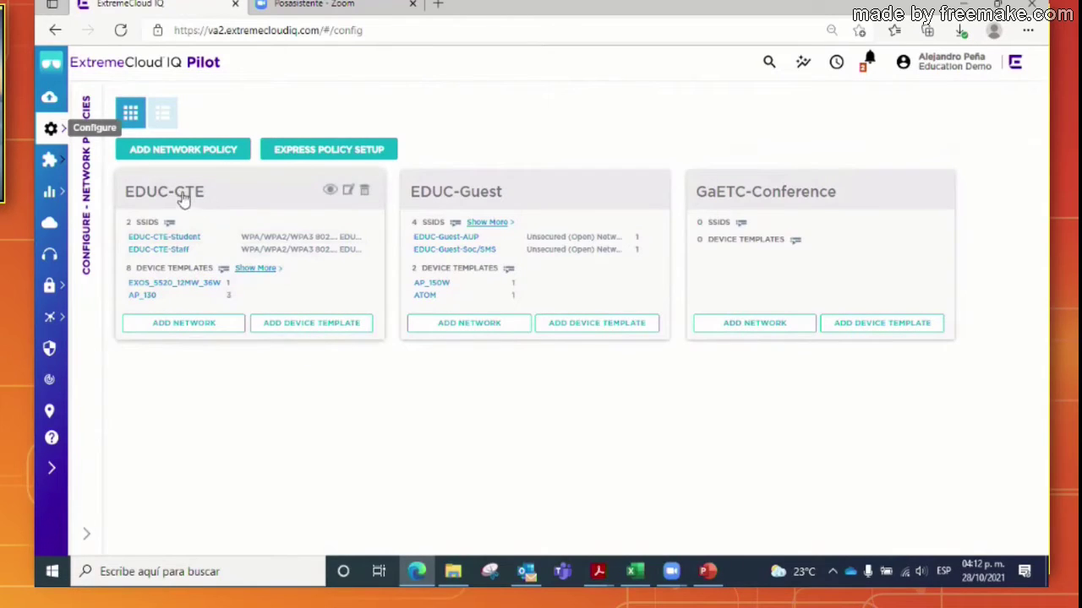
pyautogui.click(349, 194)
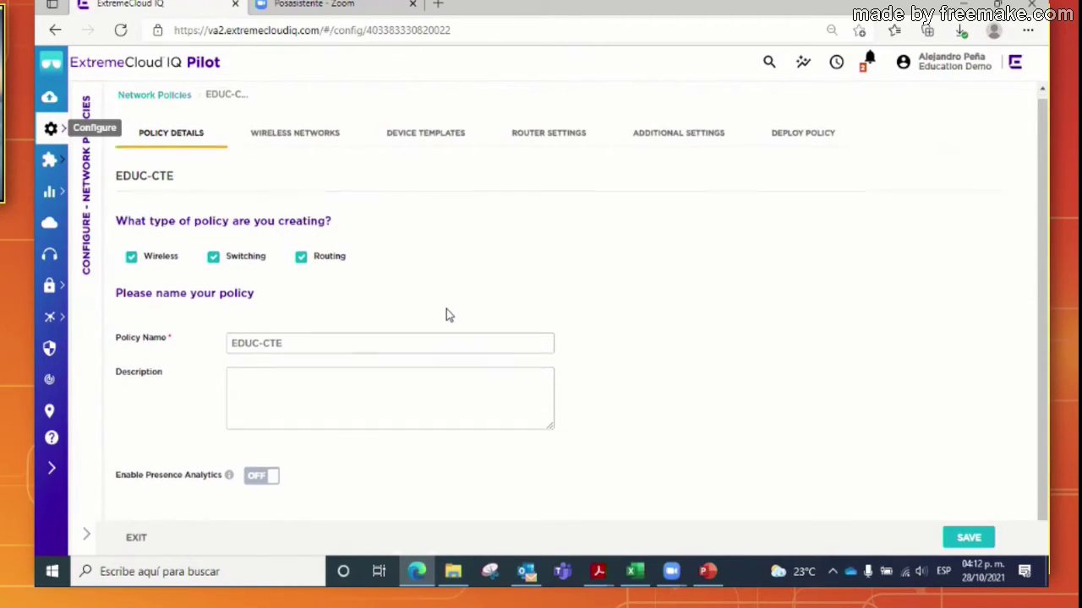
pyautogui.scroll(-1, 446, 309)
pyautogui.scroll(1, 306, 400)
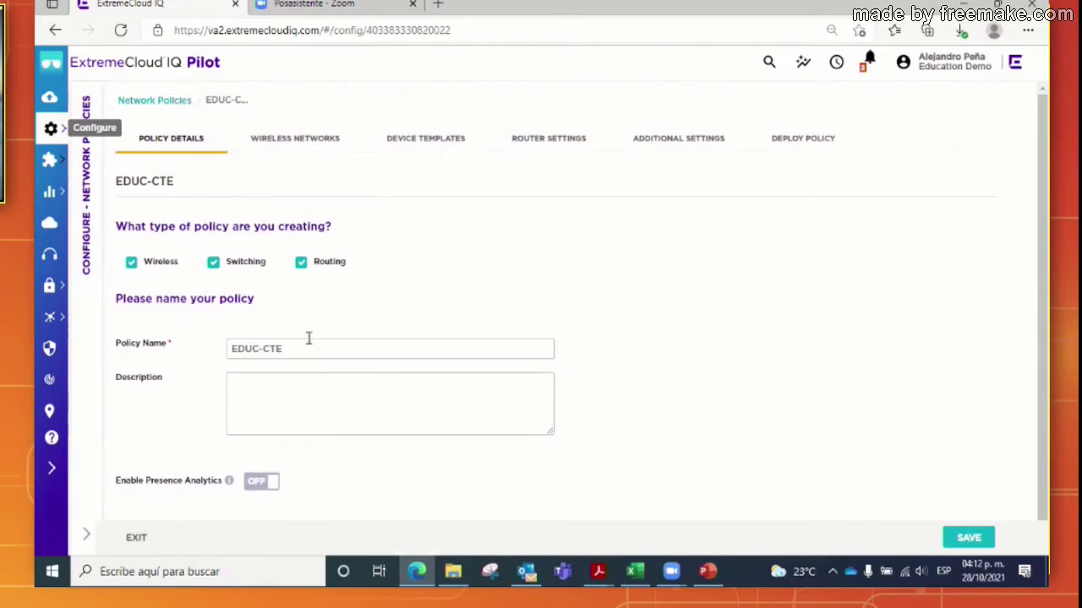
# - Open the policy's EDUC-CTE-Staff wireless network and review its broadcast radios, SSID authentication, key management and RADIUS server settings
pyautogui.click(308, 145)
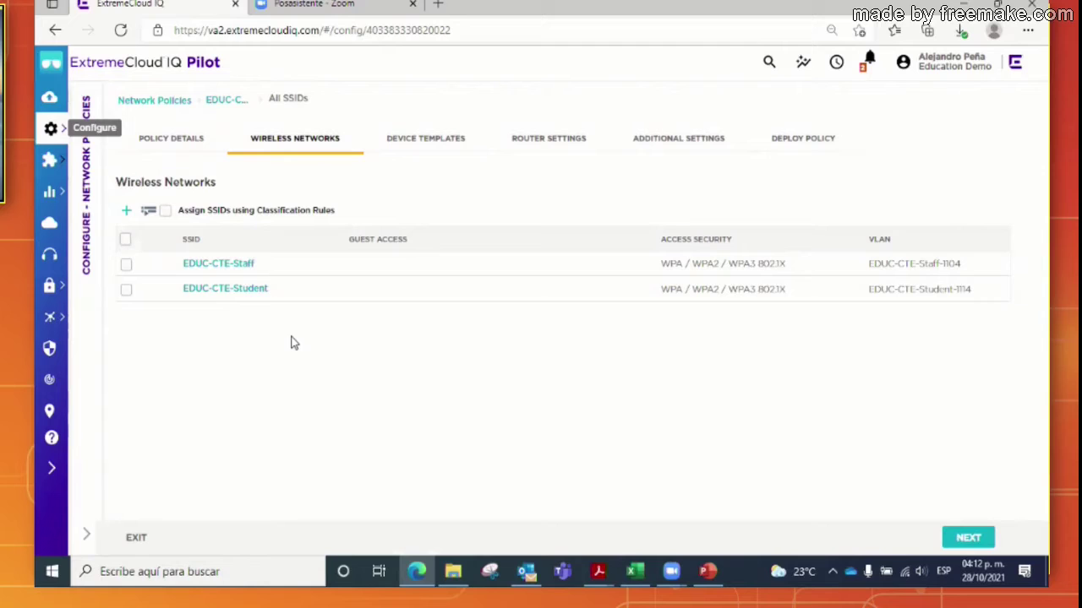
pyautogui.click(240, 269)
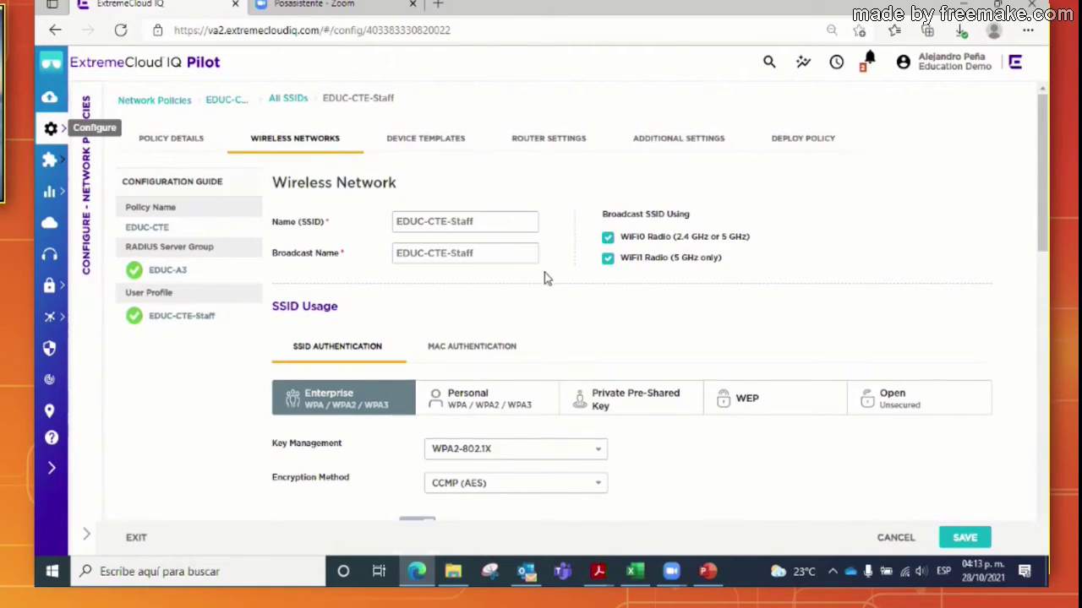
pyautogui.scroll(-1, 541, 288)
pyautogui.scroll(1, 496, 307)
pyautogui.scroll(-1, 507, 303)
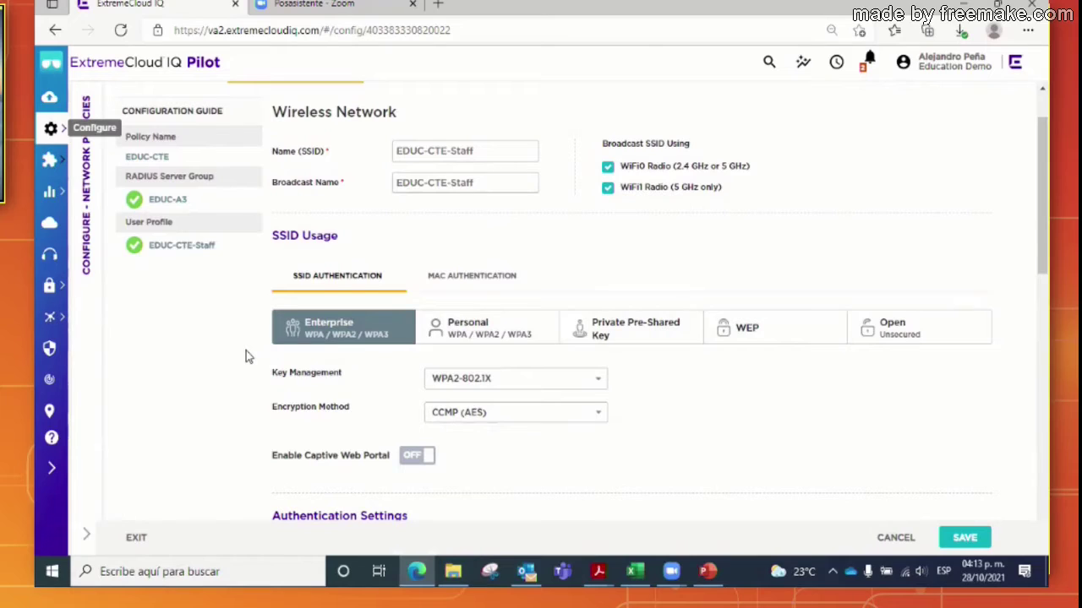
pyautogui.scroll(-1, 246, 355)
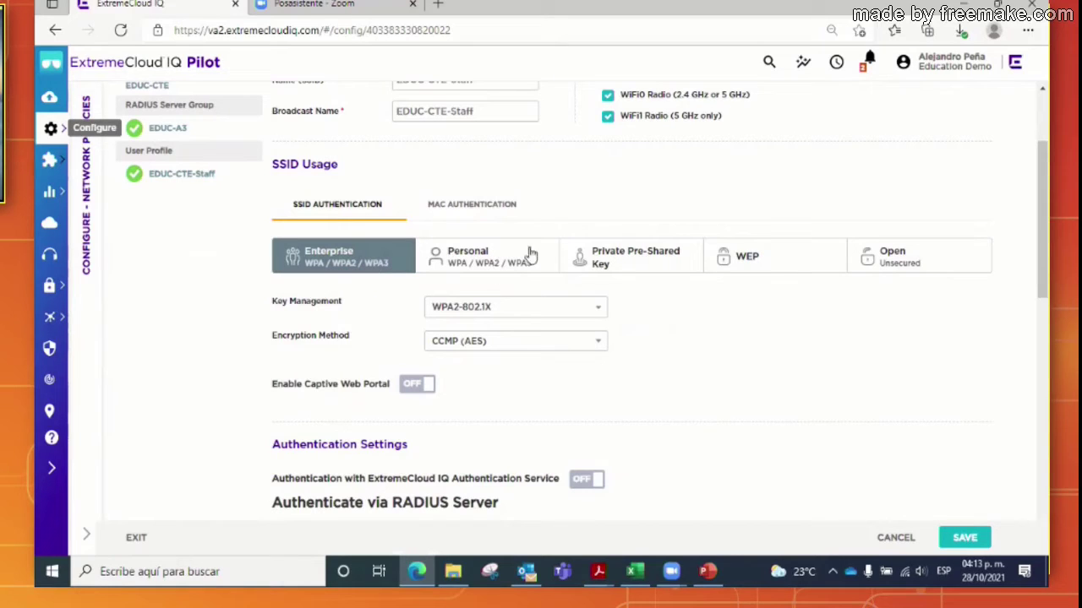
pyautogui.scroll(-1, 639, 308)
pyautogui.scroll(-1, 524, 262)
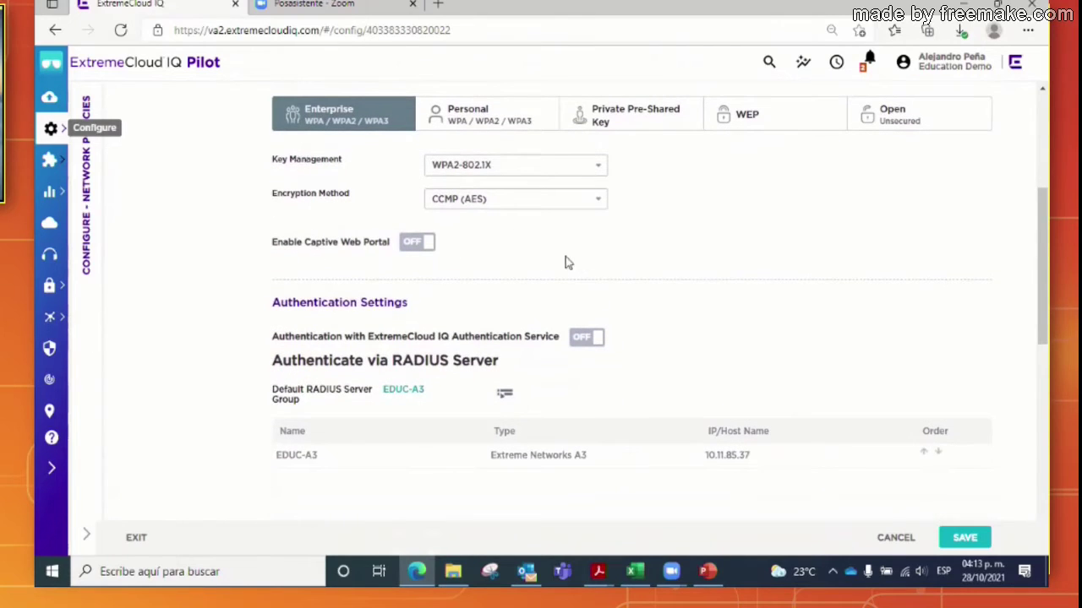
# - Examine the EDUC-CTE-Staff network's user access settings, including the default user profile, RADIUS attribute and profile assignment rules
pyautogui.scroll(-6, 271, 258)
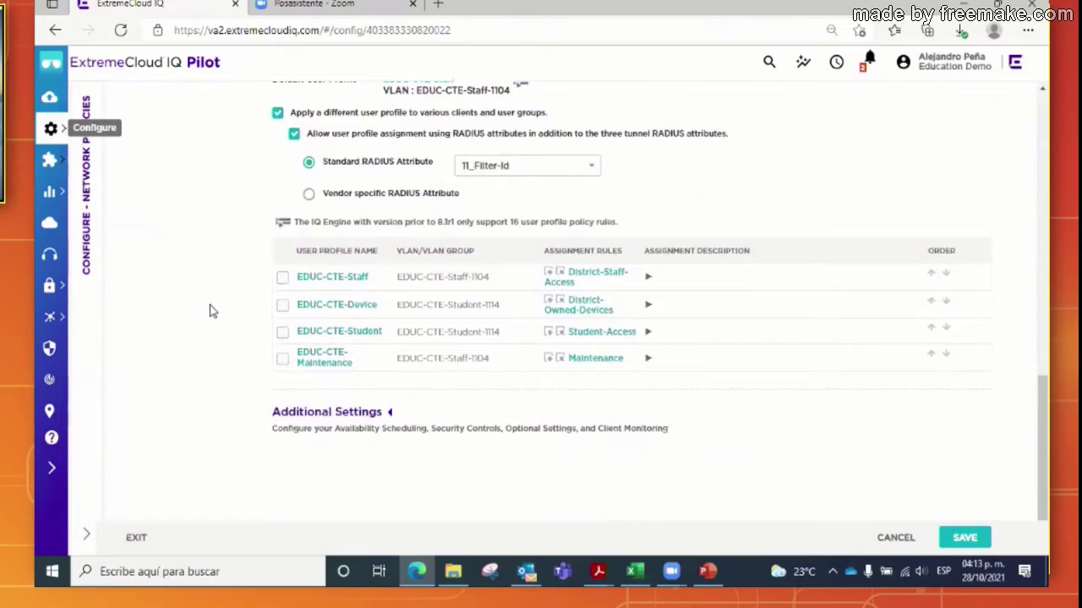
pyautogui.scroll(1, 209, 308)
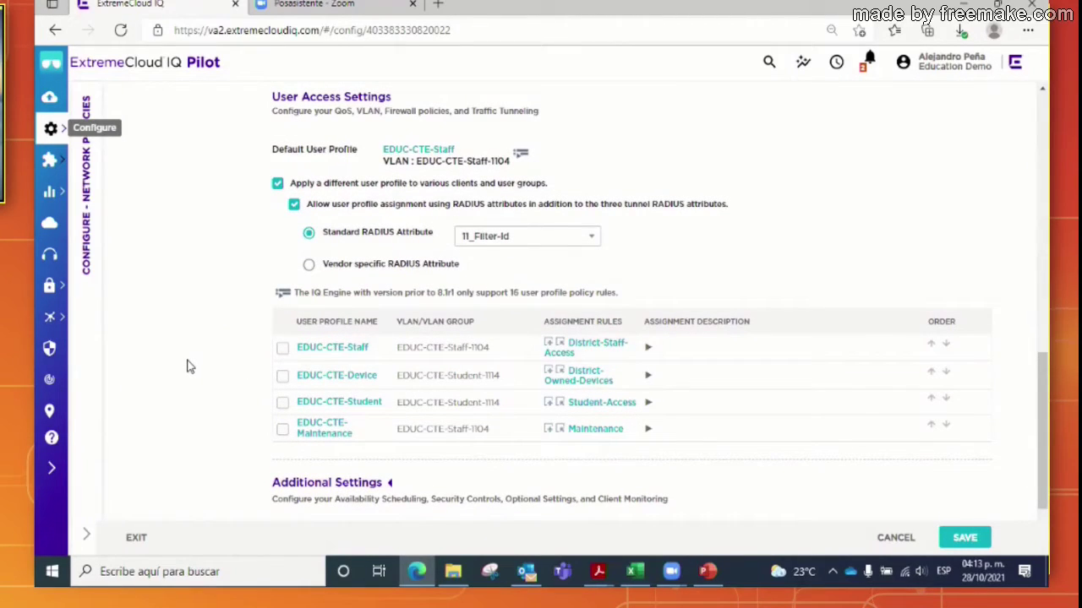
pyautogui.scroll(8, 212, 325)
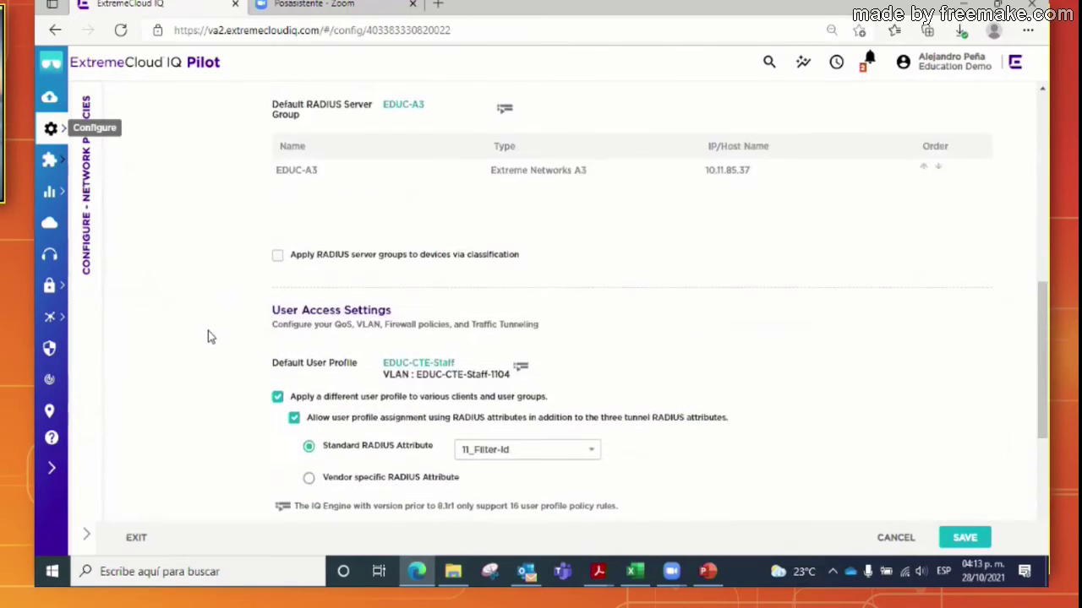
# - Open the EDUC-CTE-Staff user profile from the user access settings, review its VLAN and security settings, and close it
pyautogui.scroll(-8, 207, 343)
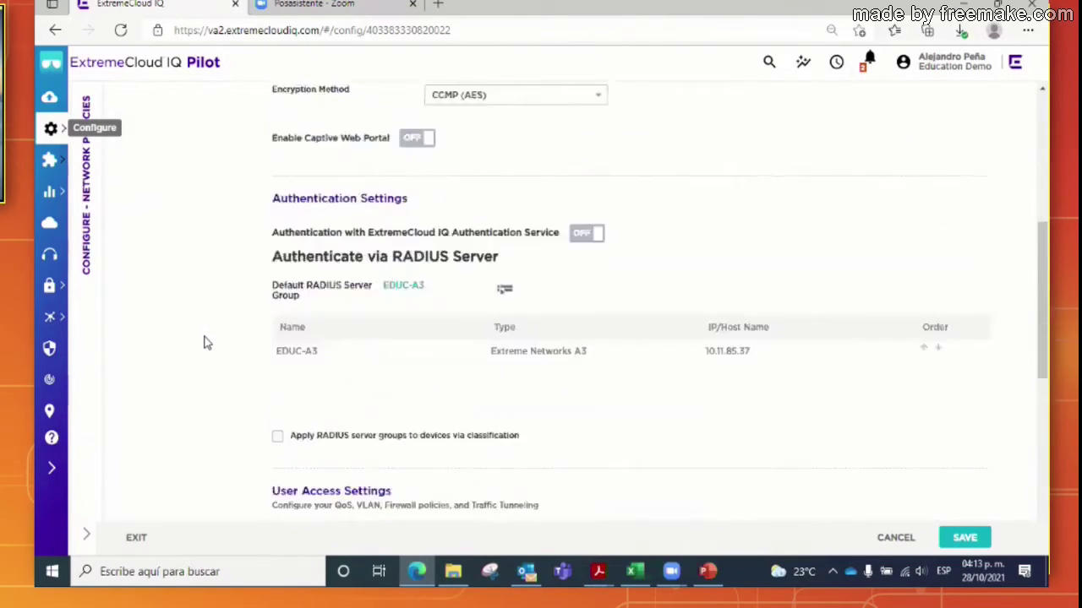
pyautogui.scroll(-3, 238, 414)
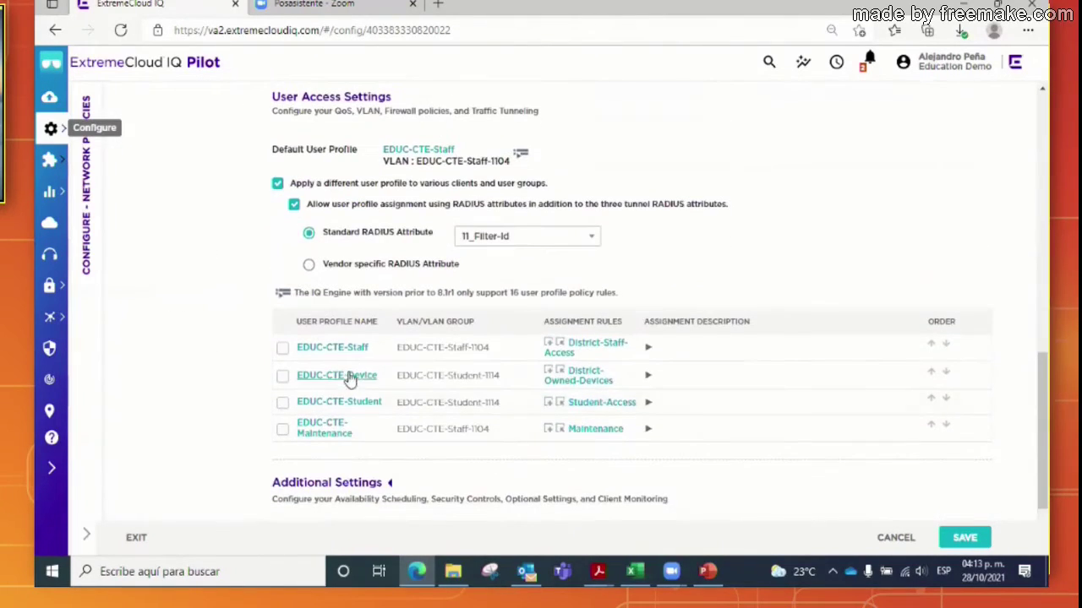
pyautogui.click(334, 347)
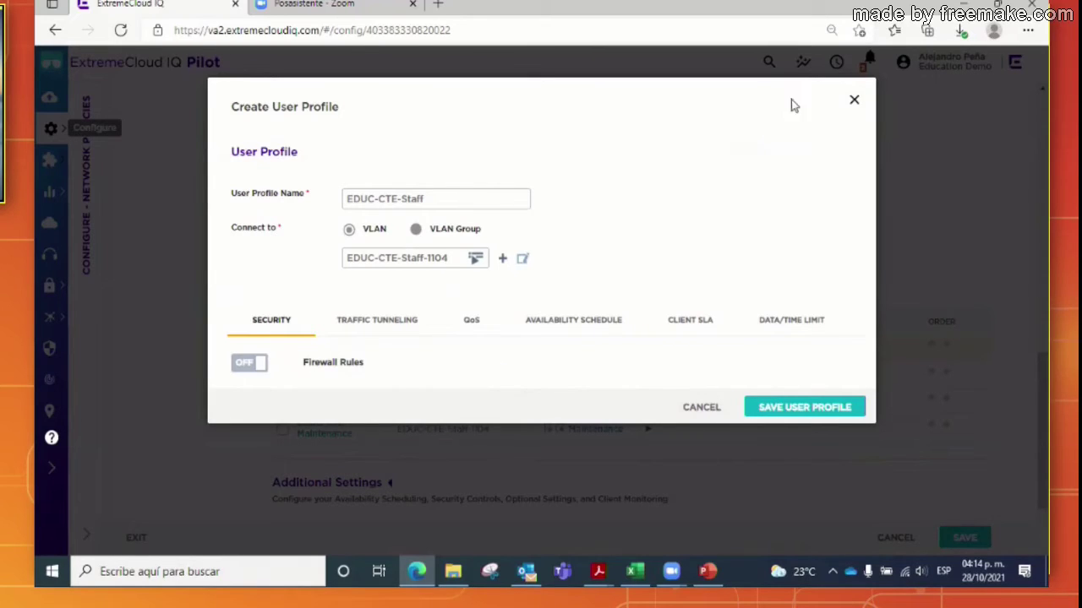
pyautogui.click(853, 100)
# - Show the EDUC-CTE network policy's device templates and review the AP templates by device model
pyautogui.scroll(15, 321, 213)
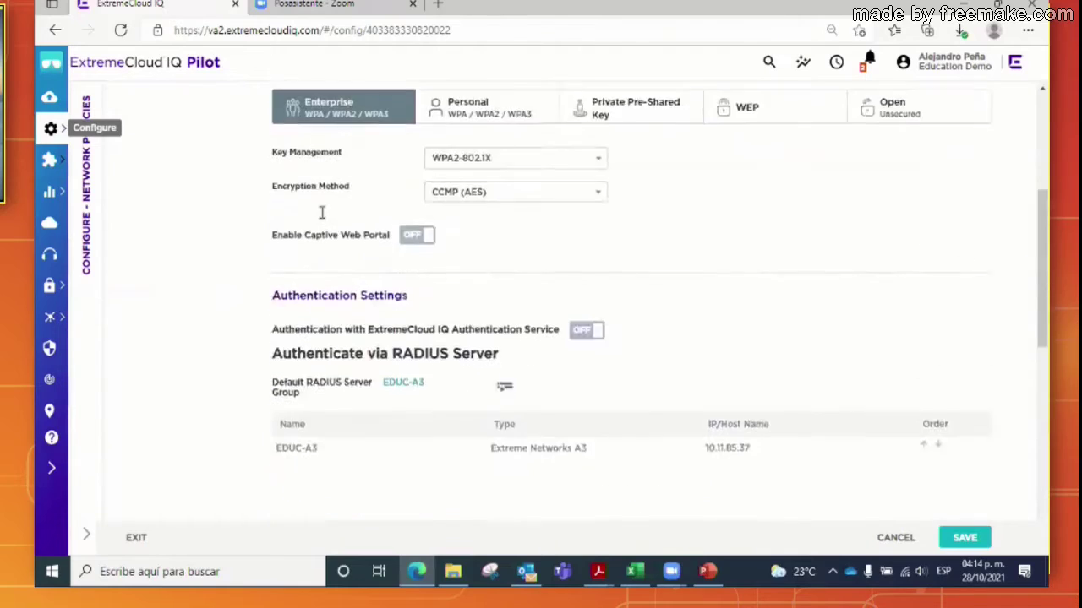
pyautogui.click(448, 148)
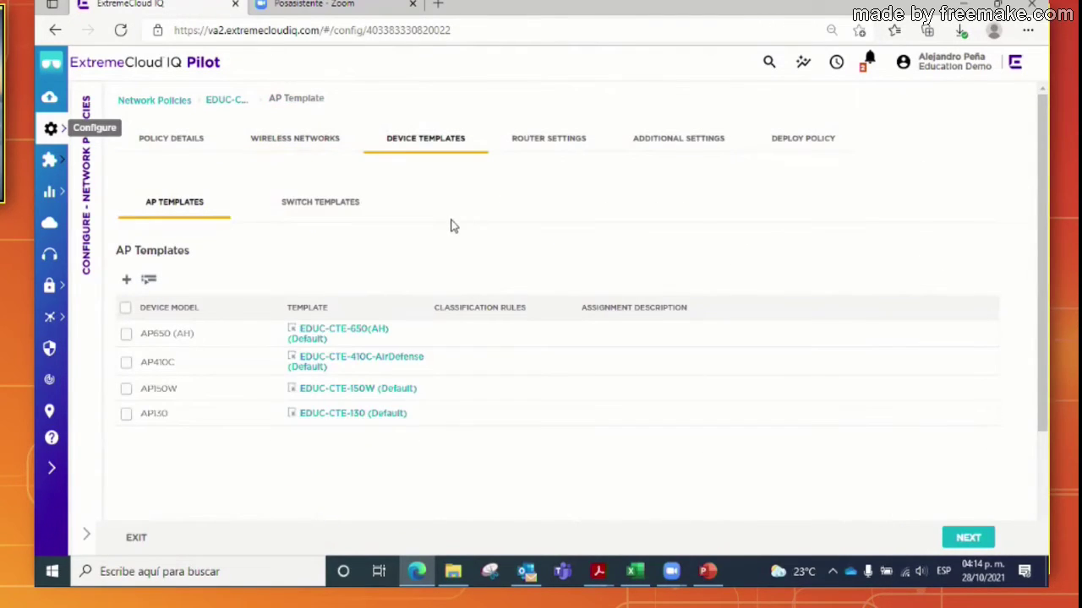
pyautogui.scroll(-1, 388, 283)
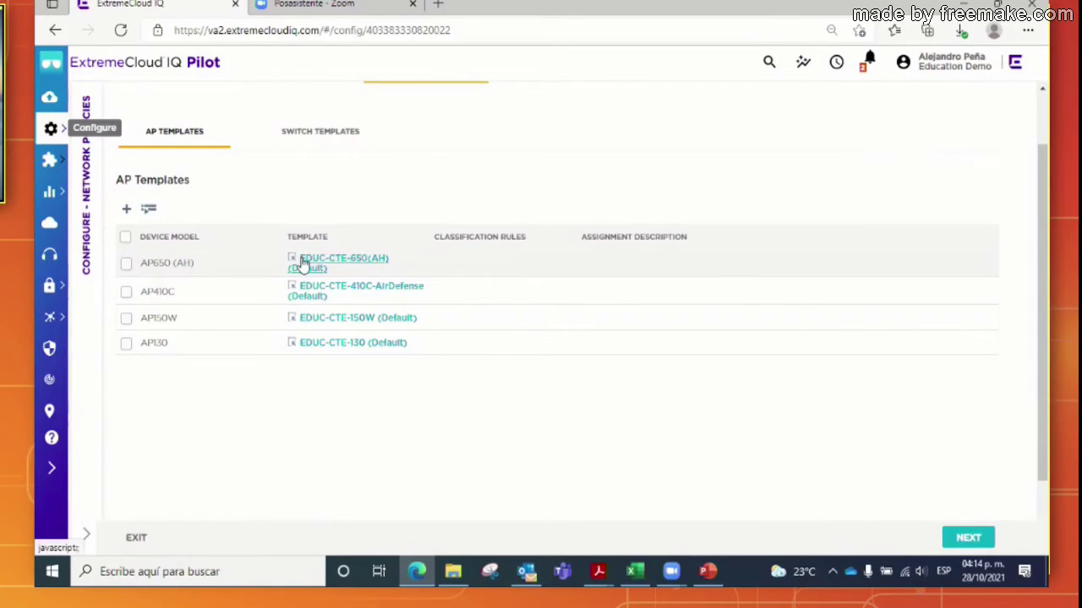
# - Open the EDUC-CTE-650(AH) template for the AP650 and review its port layout, wireless interfaces and wired interfaces
pyautogui.click(344, 264)
pyautogui.scroll(-3, 446, 304)
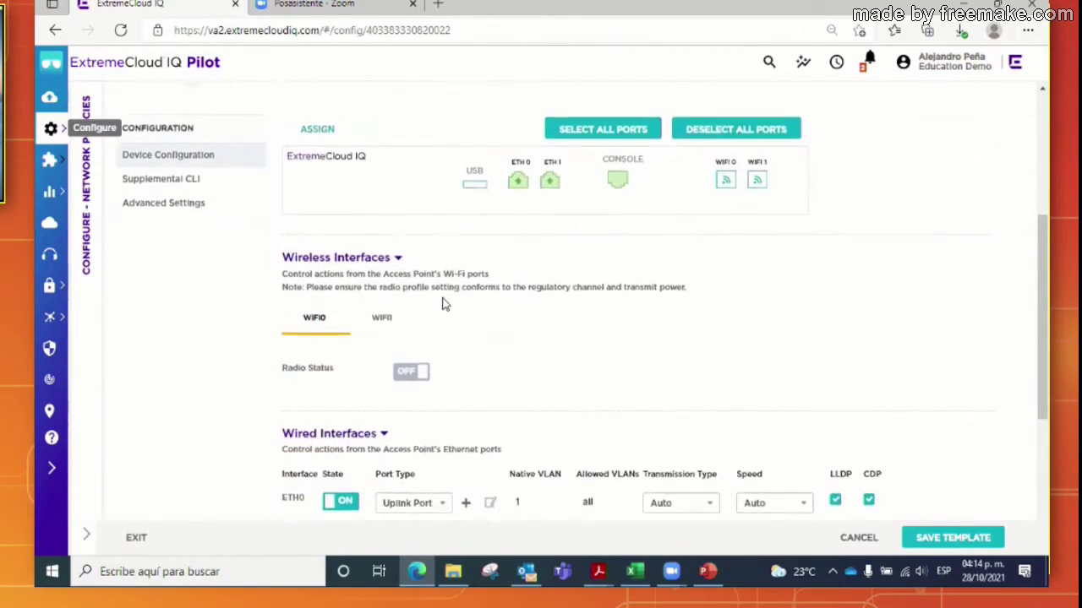
pyautogui.scroll(-2, 195, 336)
pyautogui.scroll(-1, 193, 338)
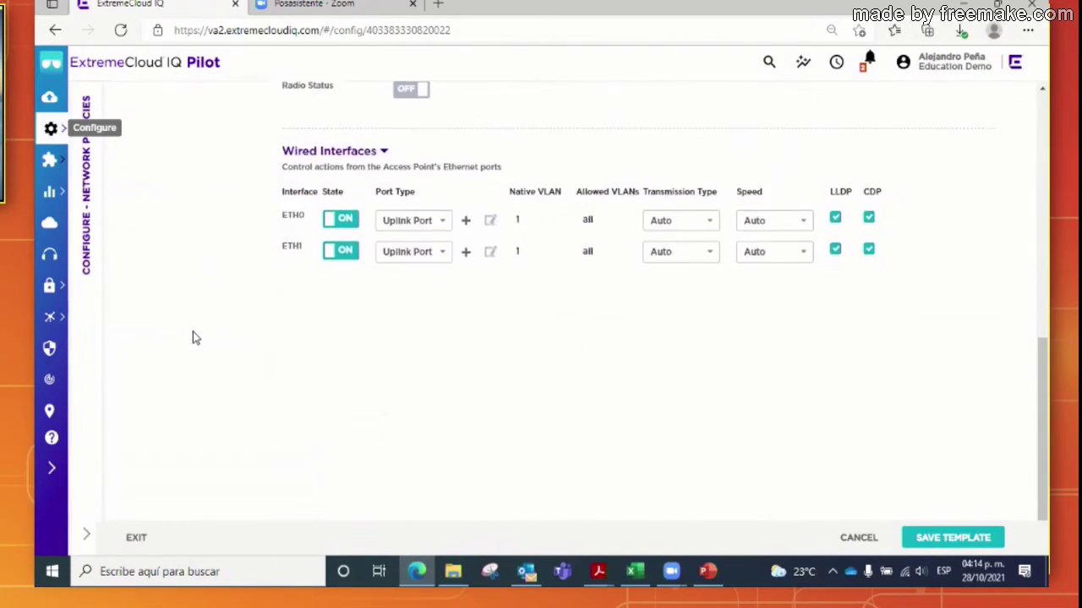
pyautogui.scroll(6, 192, 338)
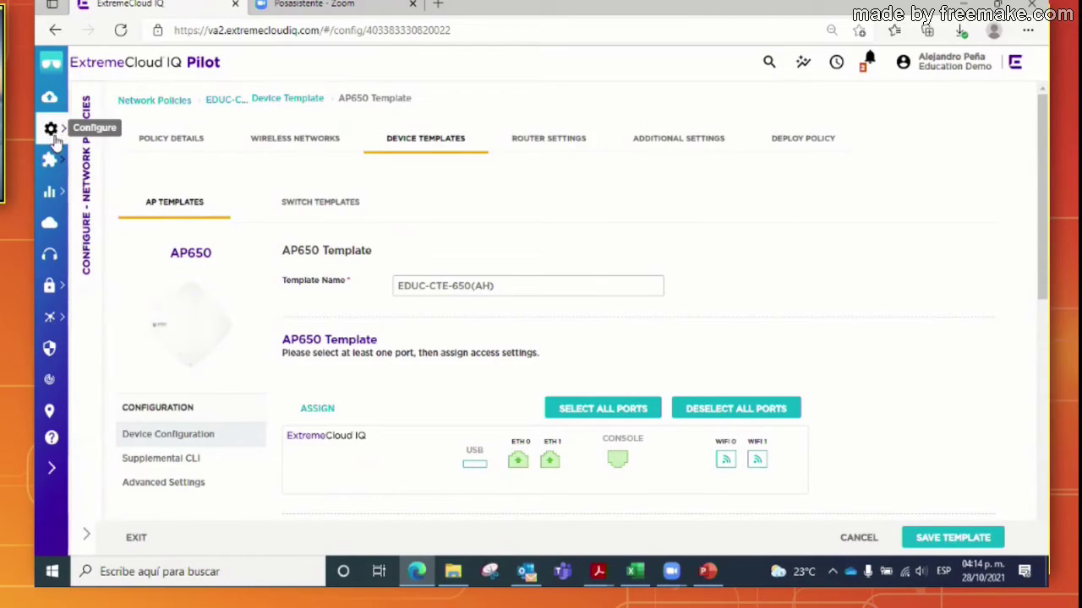
# - Open the Extreme AirDefense Essentials overview and examine its alarm charts by severity, device type and frequency, plus the location impact map
pyautogui.click(93, 218)
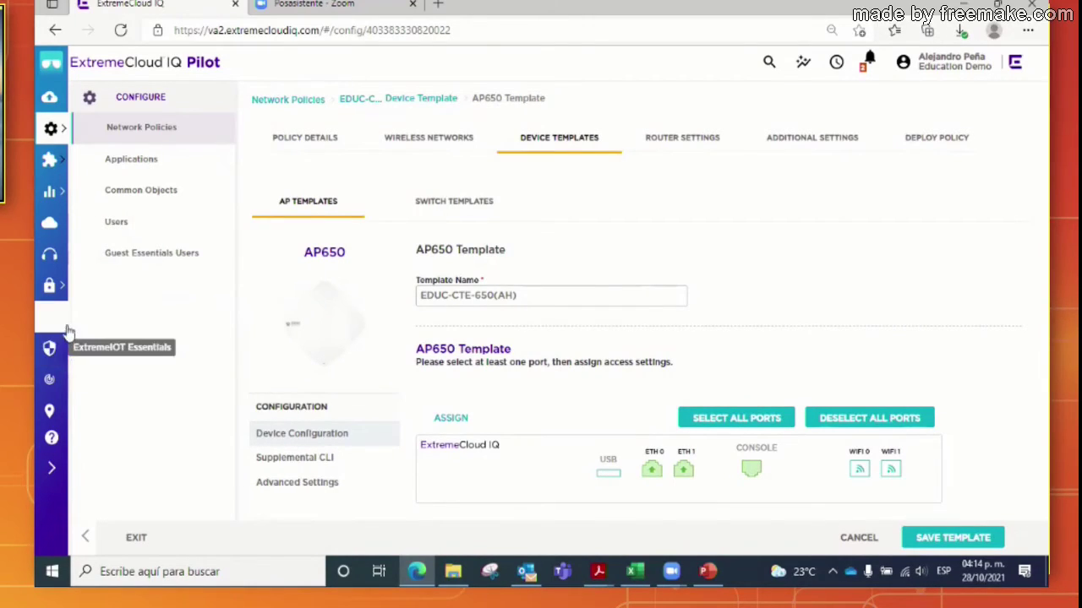
pyautogui.click(49, 347)
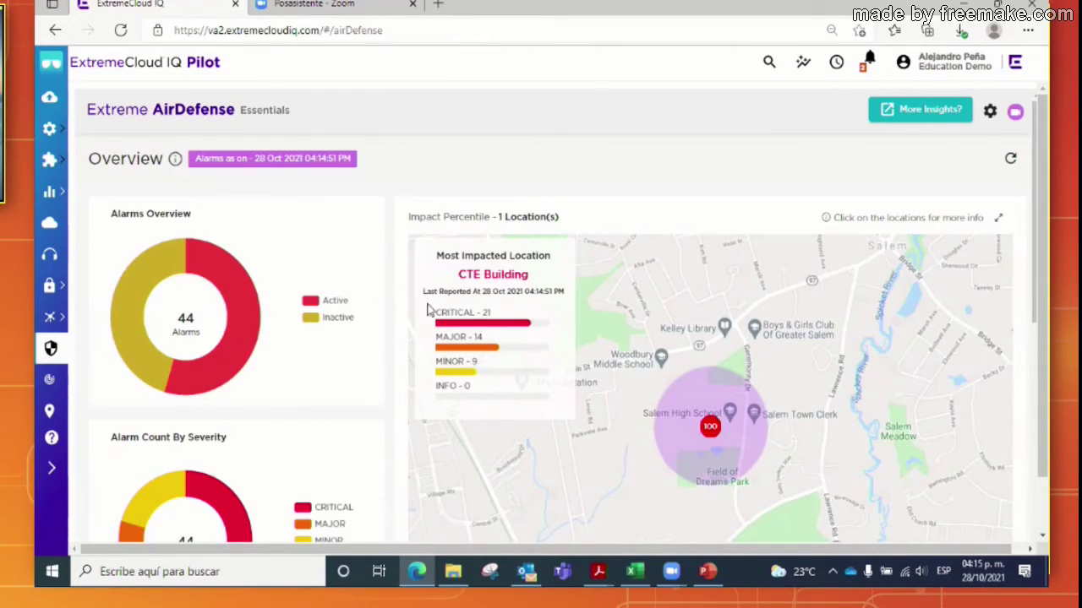
pyautogui.scroll(-2, 515, 274)
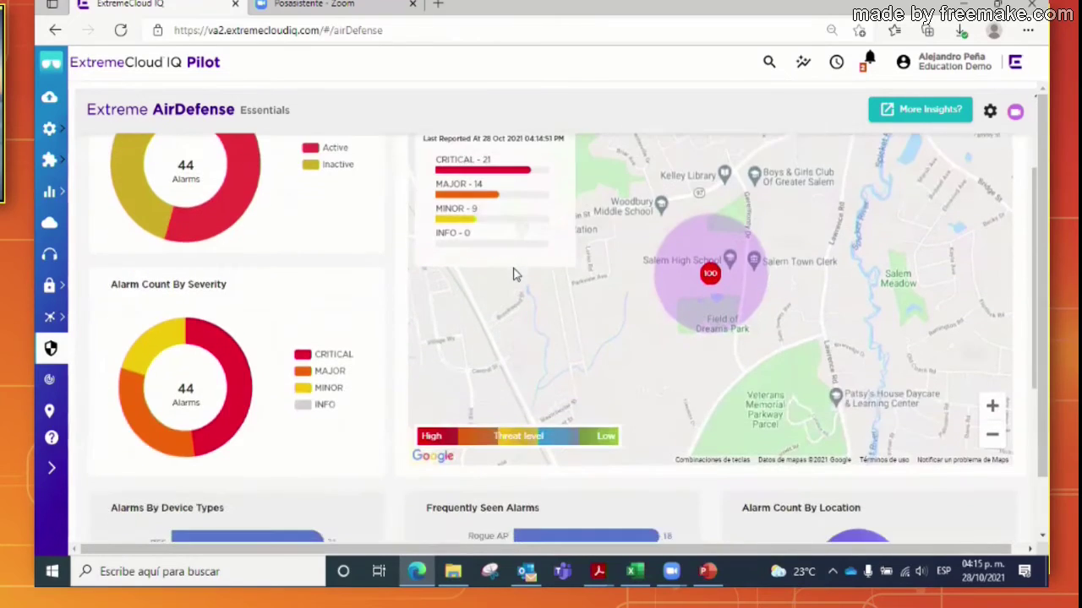
pyautogui.scroll(2, 515, 274)
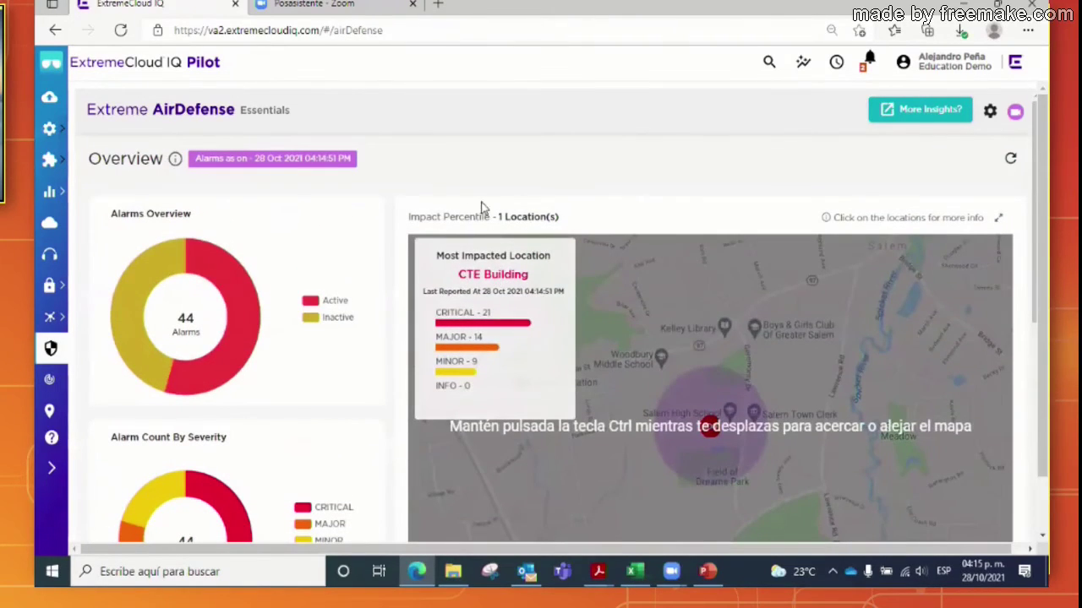
pyautogui.moveTo(157, 258)
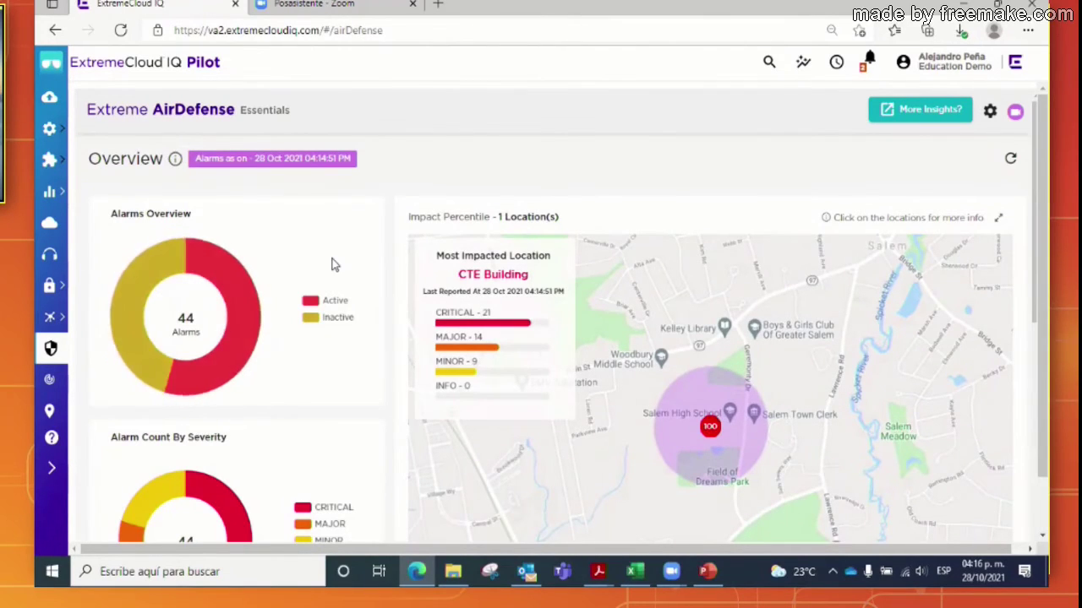
pyautogui.scroll(-2, 332, 266)
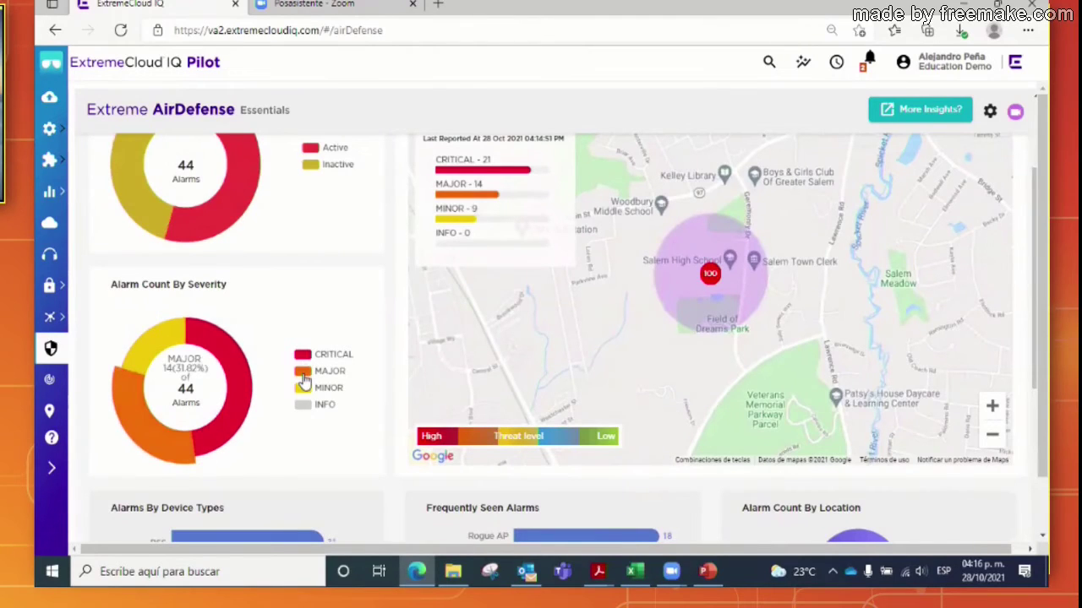
pyautogui.scroll(-2, 262, 382)
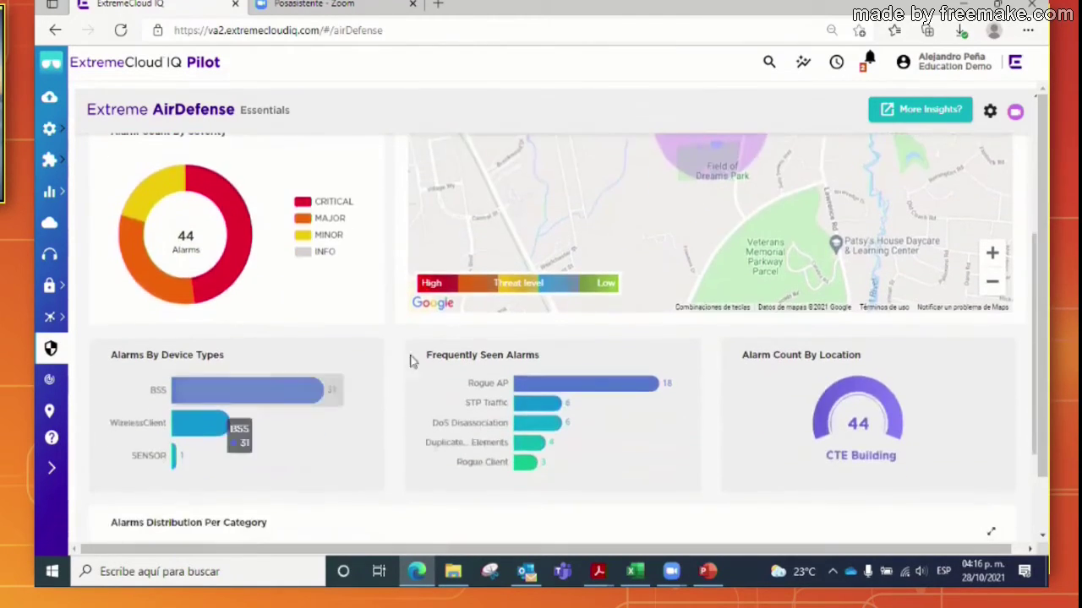
pyautogui.scroll(3, 463, 338)
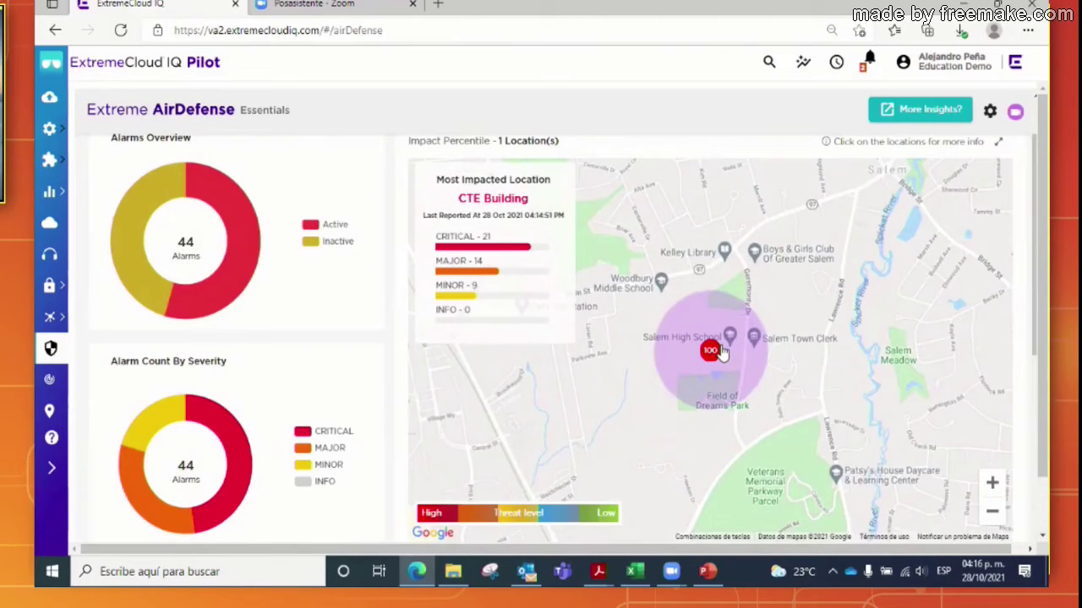
pyautogui.scroll(2, 720, 354)
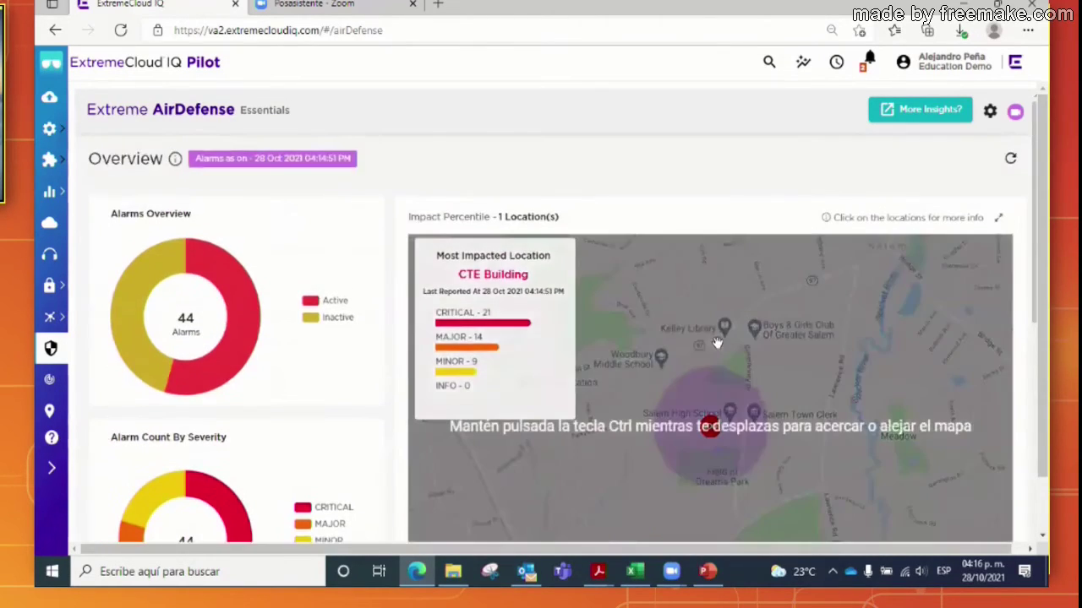
# - Open the detailed AirDefense insights and review the live alarms list with its severity, state, category and sensor columns
pyautogui.click(925, 114)
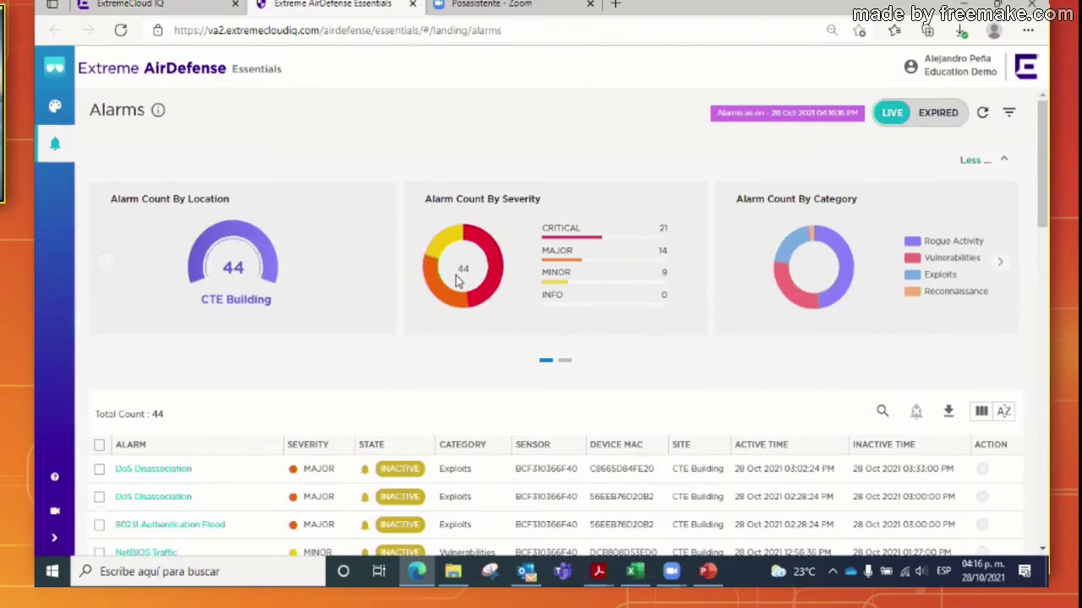
pyautogui.scroll(-2, 363, 277)
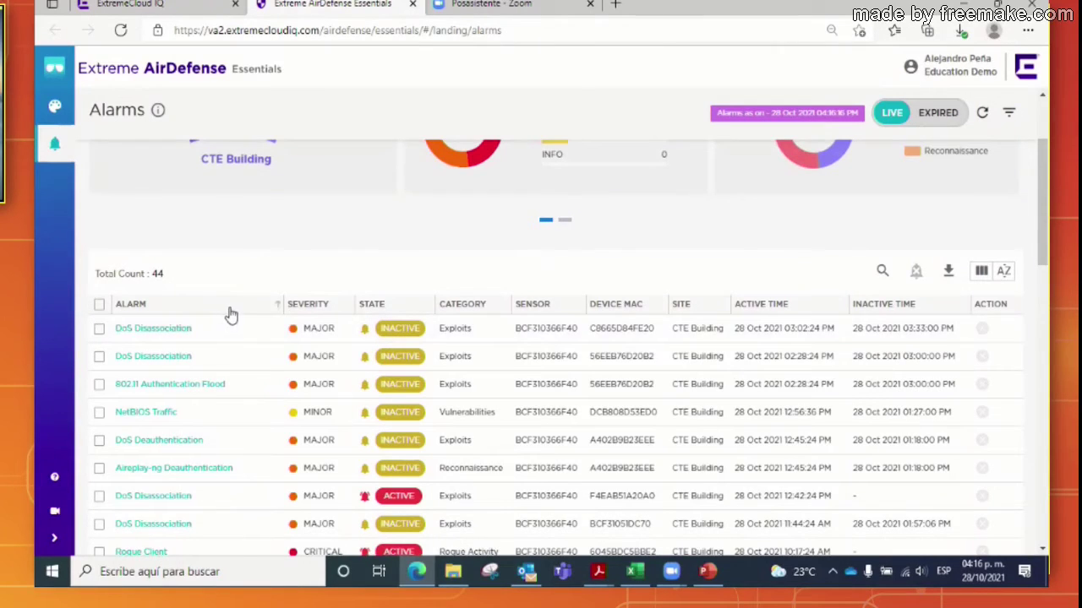
pyautogui.scroll(-2, 229, 314)
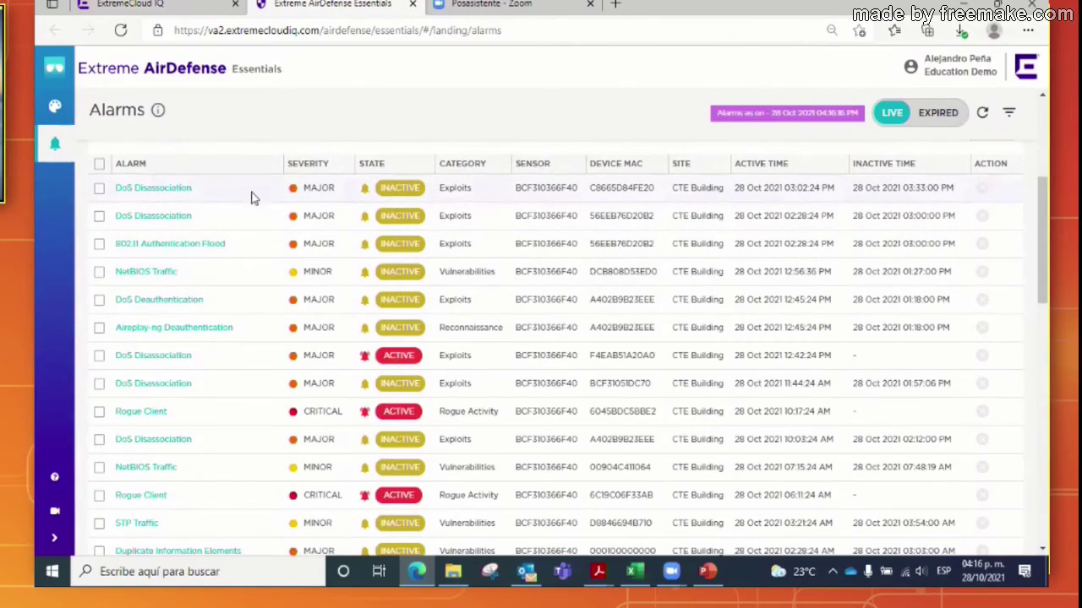
# - Open the details of the first inactive DoS Disassociation alarm, examine its state timeline, and close them
pyautogui.scroll(1, 182, 217)
pyautogui.click(170, 261)
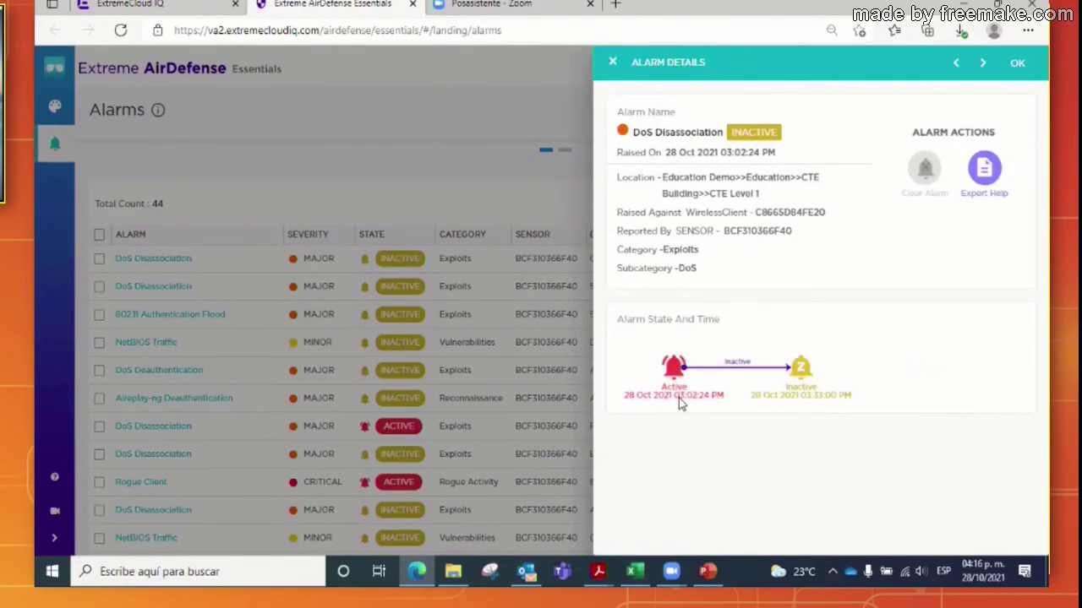
pyautogui.moveTo(803, 372)
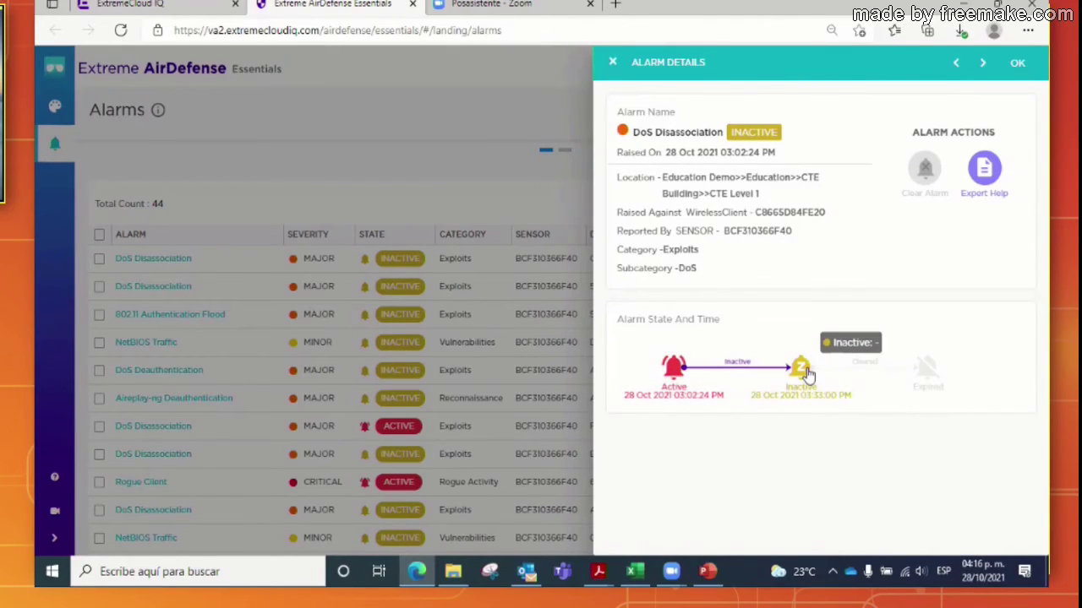
pyautogui.click(1018, 66)
# - Open the details of the active DoS Disassociation alarm, review its location and state timeline, and close them
pyautogui.scroll(-1, 382, 355)
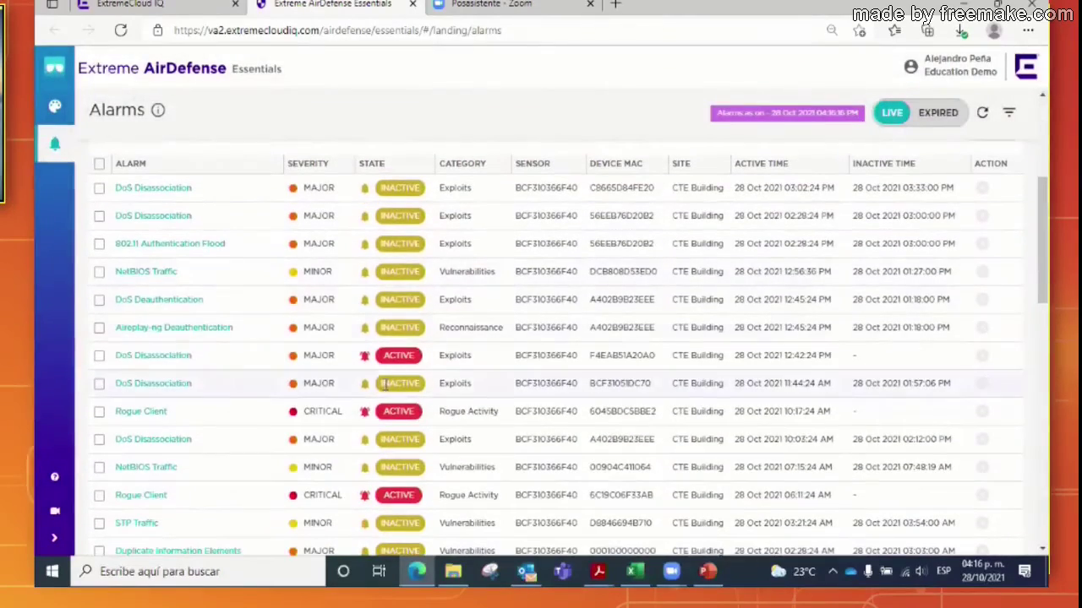
pyautogui.click(180, 361)
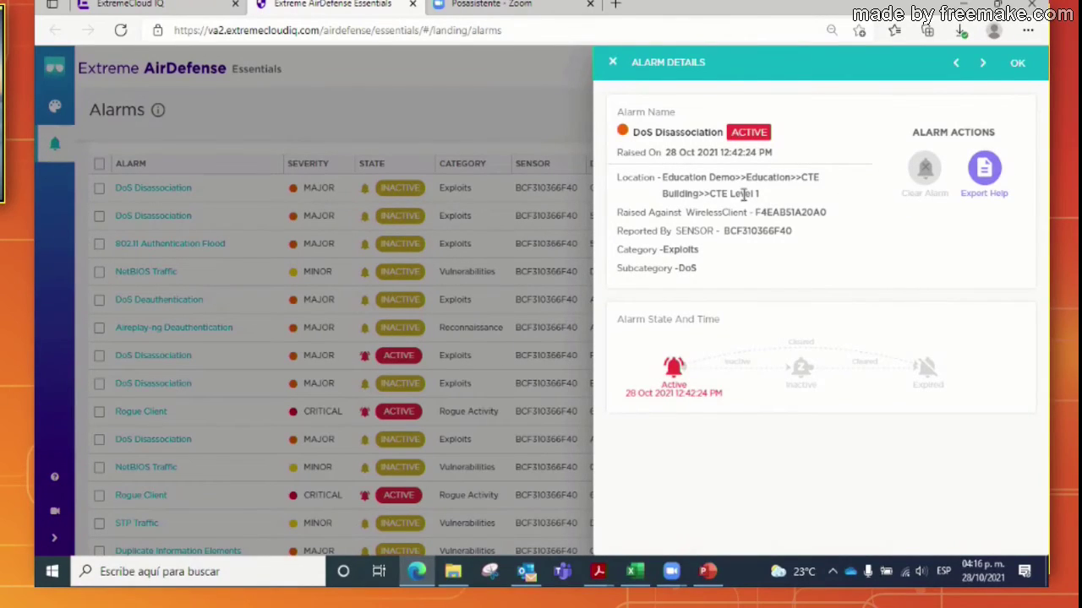
pyautogui.click(613, 65)
pyautogui.scroll(3, 127, 215)
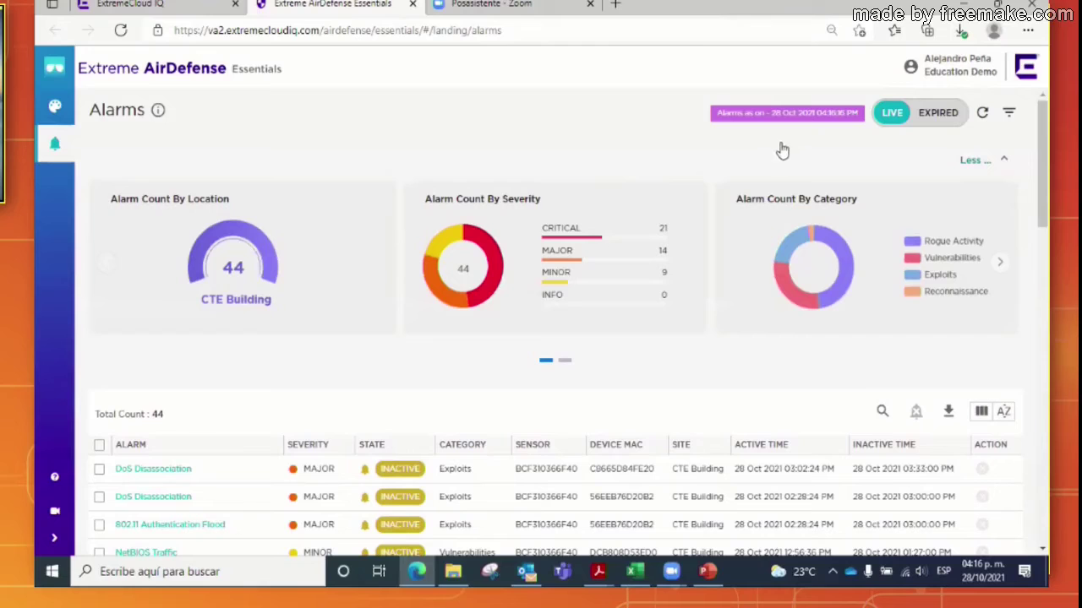
# - Return to ExtremeCloud IQ, open the CoPilot dashboard, and review its assurance scans, anomaly widgets, subscribed applications and licenses
pyautogui.click(97, 15)
pyautogui.moveTo(49, 159)
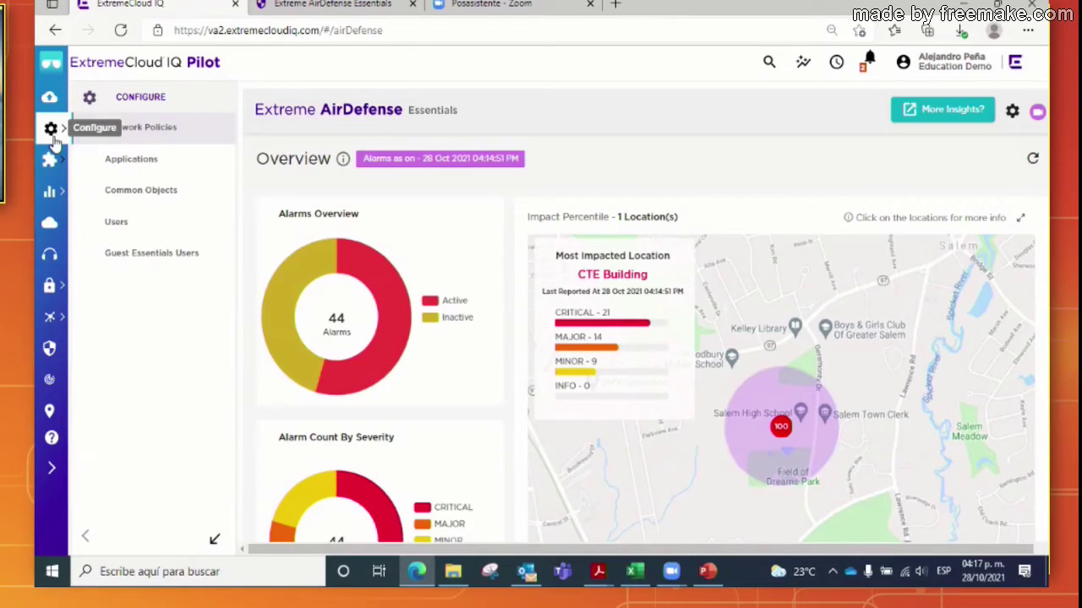
pyautogui.click(50, 258)
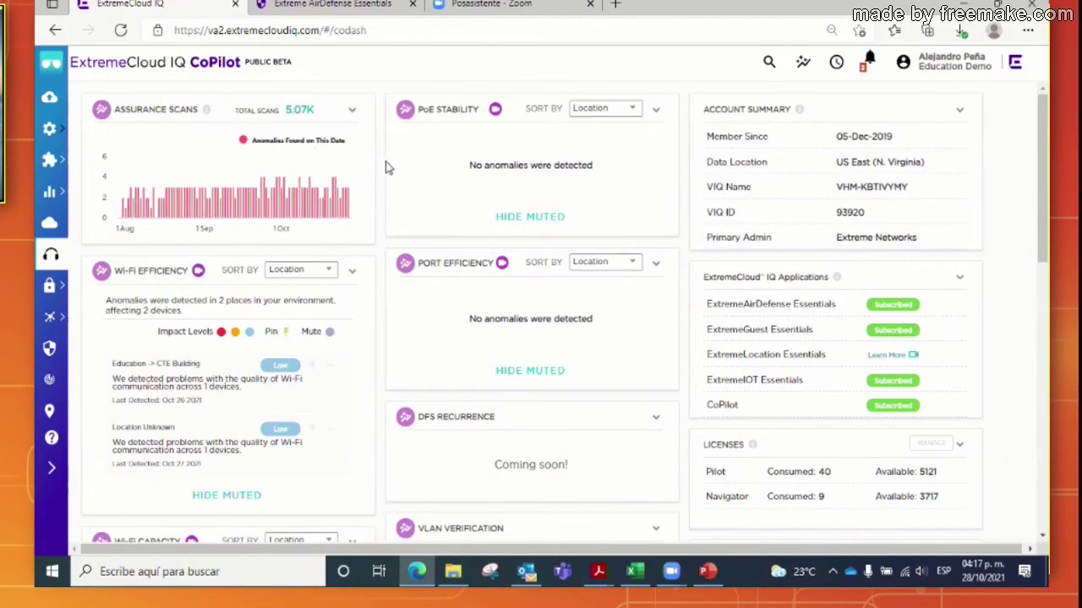
pyautogui.moveTo(257, 181)
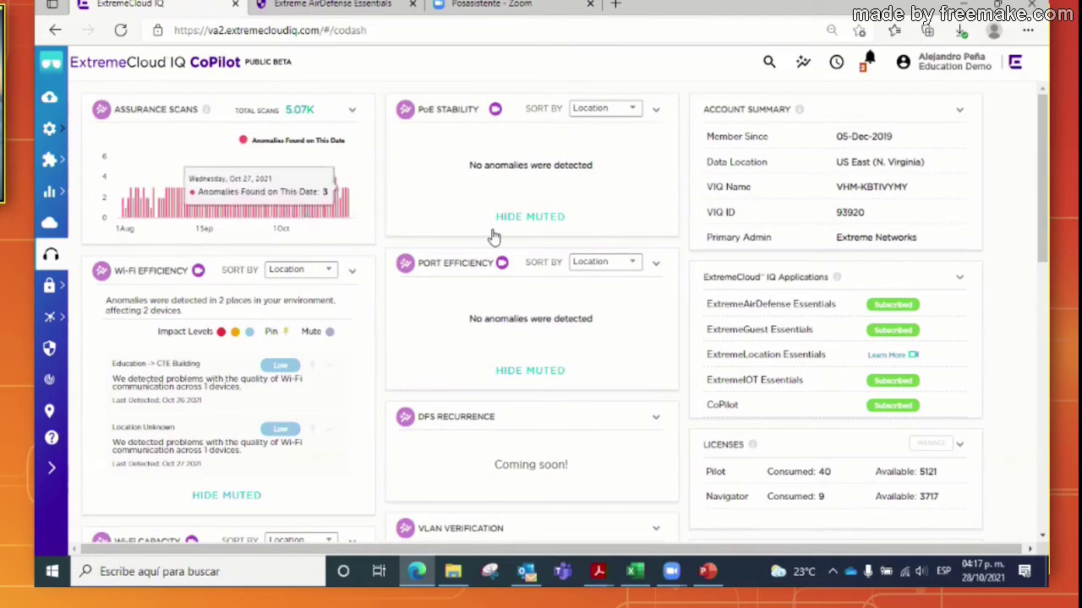
pyautogui.scroll(-1, 534, 312)
pyautogui.scroll(1, 534, 312)
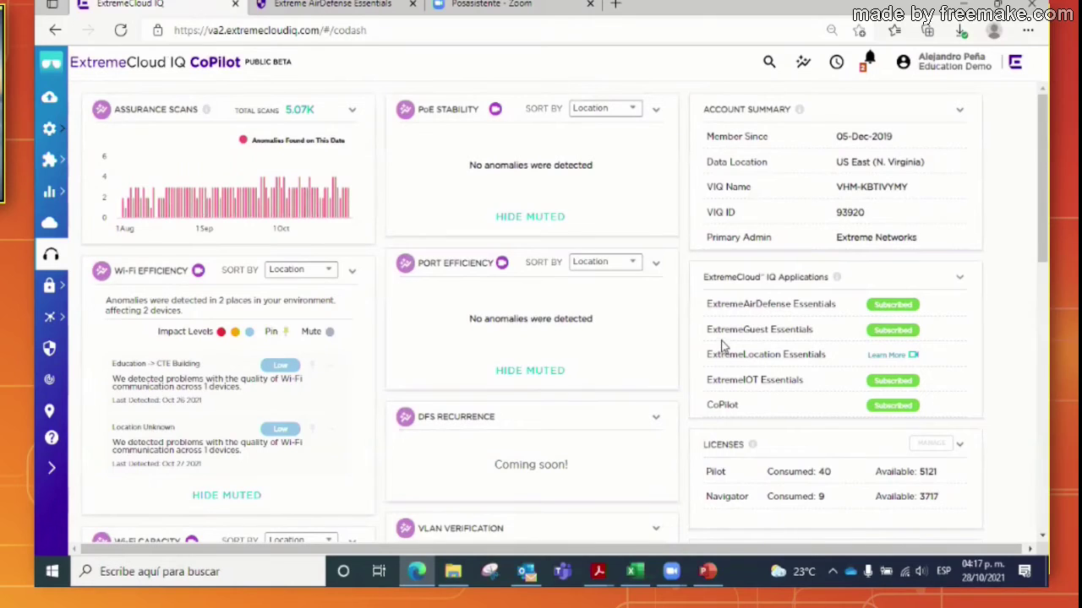
pyautogui.scroll(-2, 725, 311)
pyautogui.scroll(2, 433, 210)
pyautogui.scroll(-2, 499, 203)
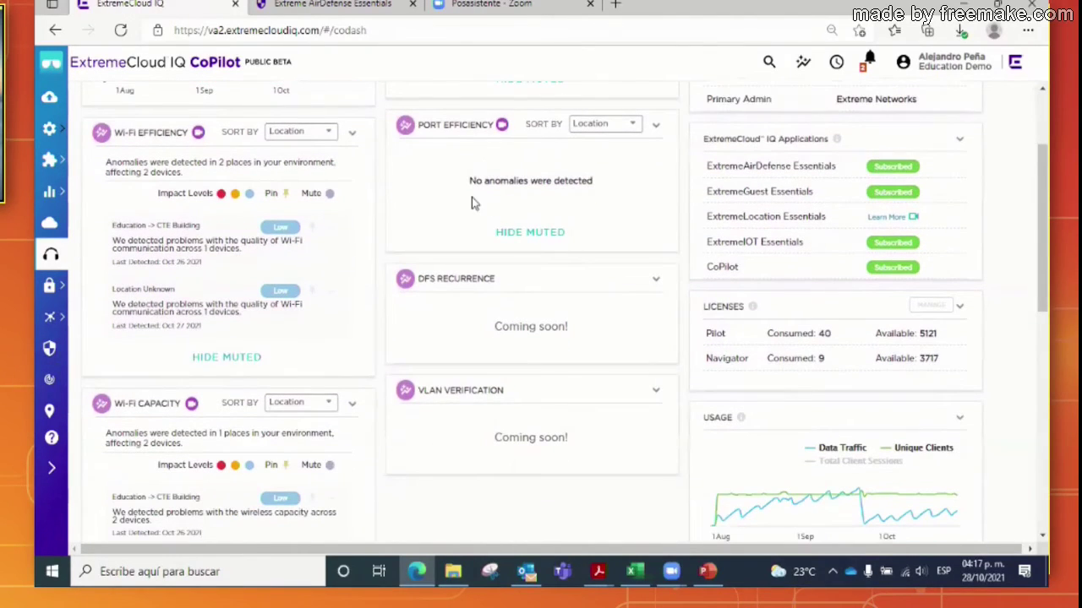
# - Open the CTE Building Wi-Fi capacity anomaly and expand the details of the affected access point on channel 44
pyautogui.scroll(-3, 338, 281)
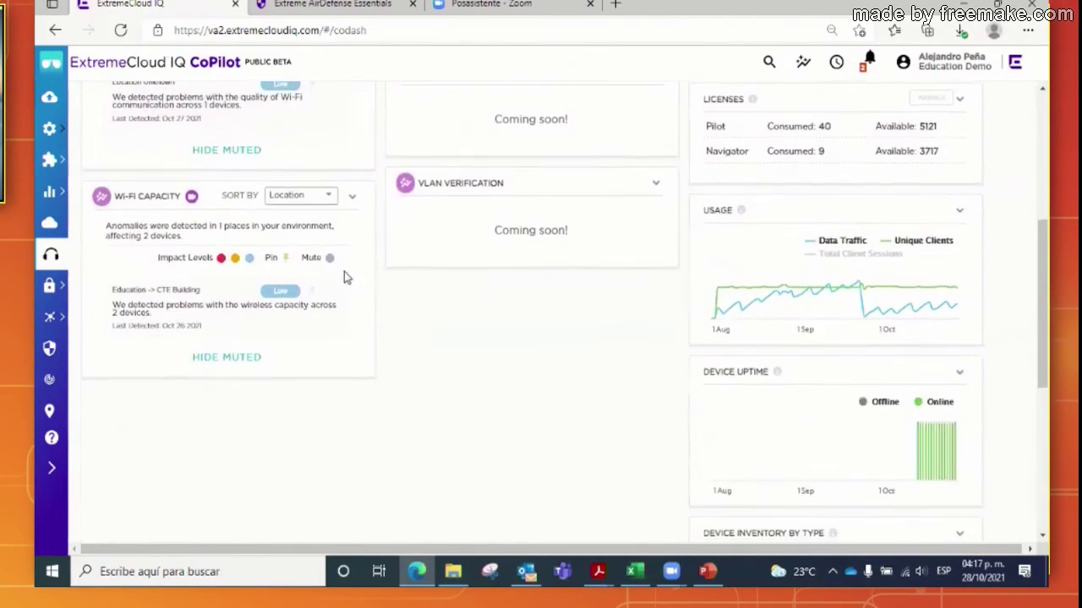
pyautogui.click(199, 308)
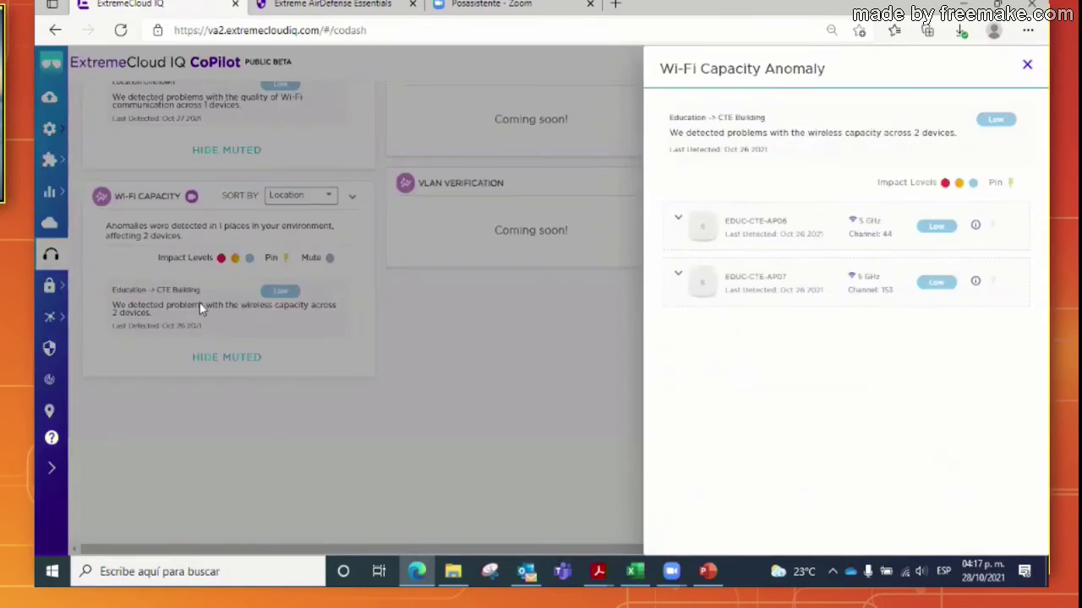
pyautogui.click(679, 219)
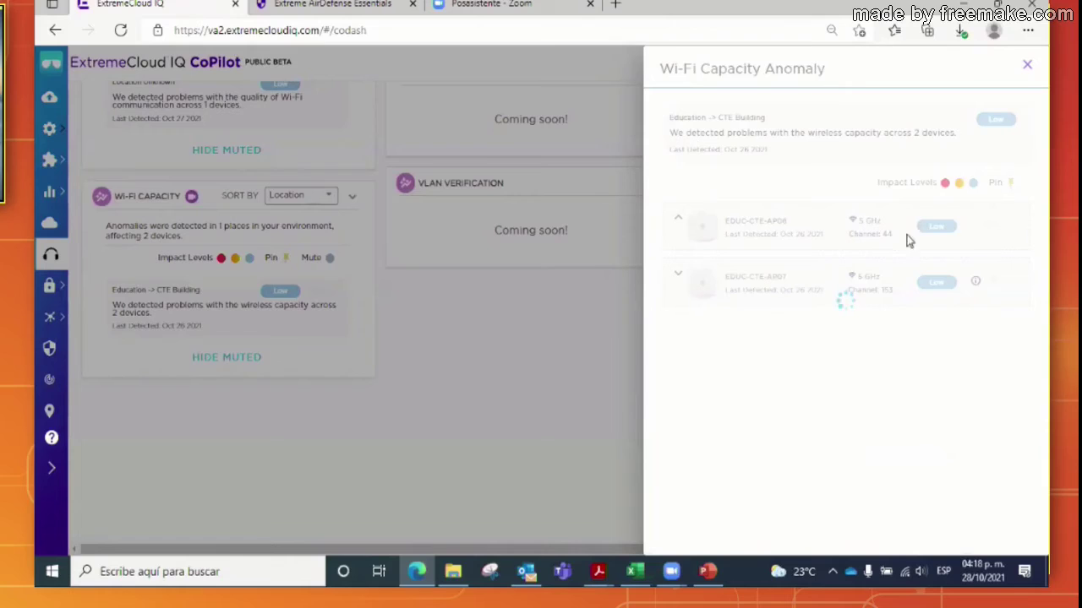